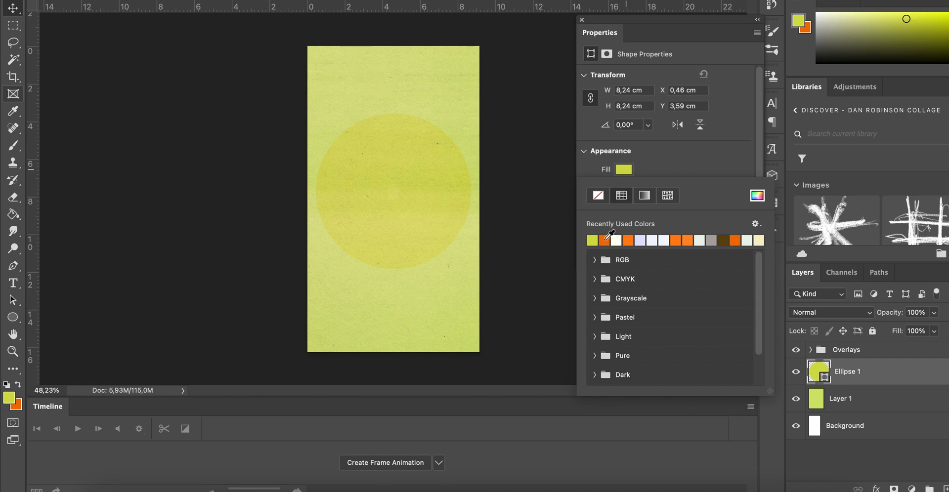
# Fill the ellipse with the recently used orange and add a Gradient Overlay effect to its layer.
pyautogui.click(660, 163)
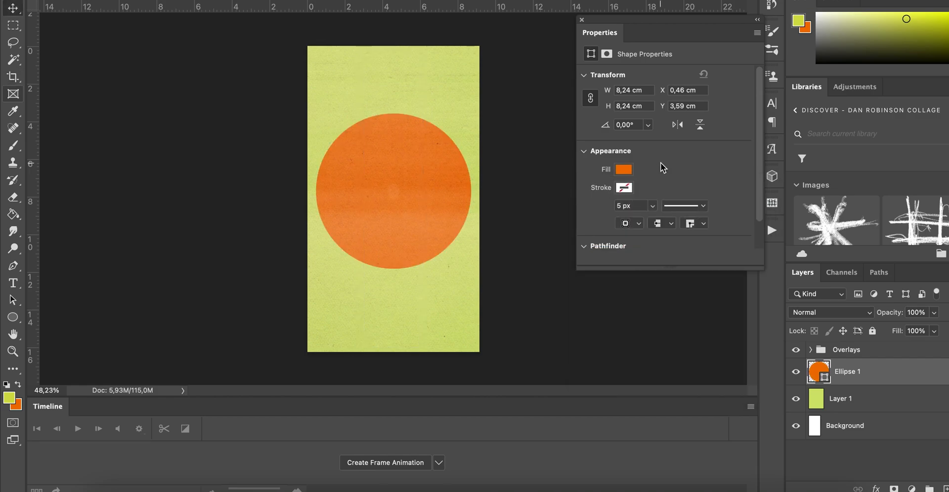
pyautogui.click(876, 489)
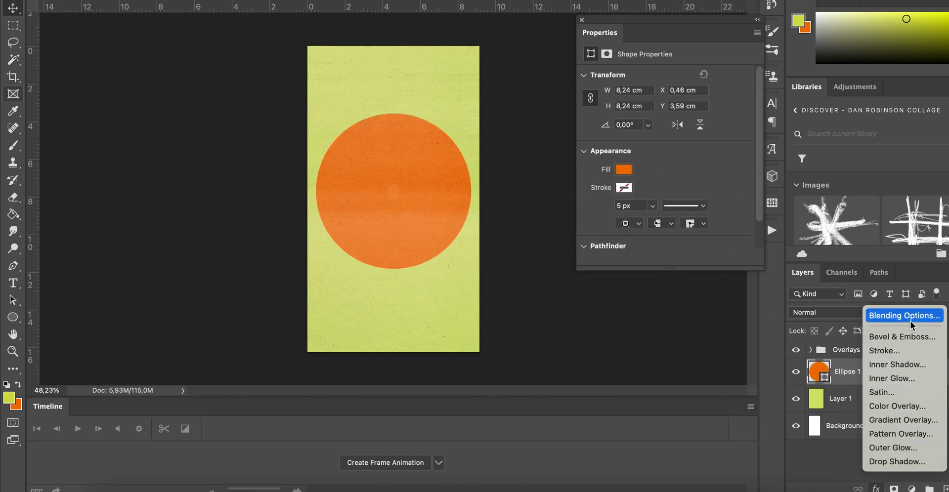
pyautogui.click(900, 421)
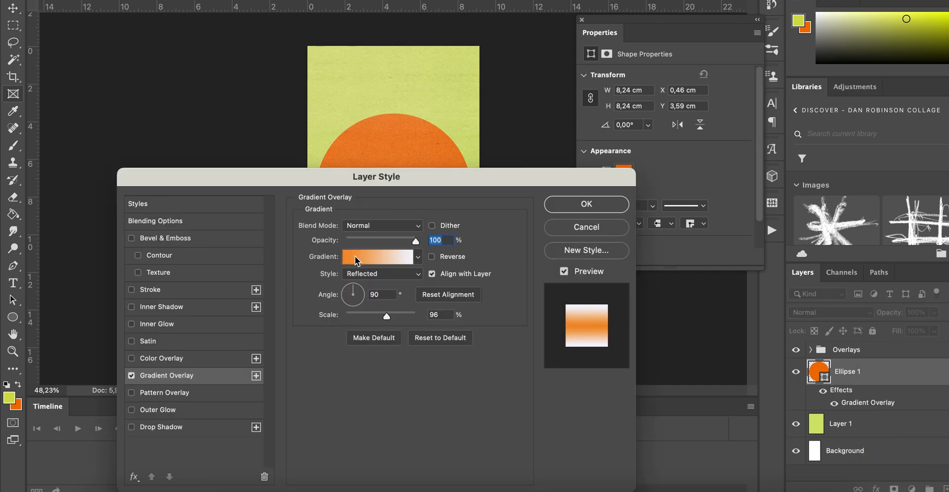
# Recolour the overlay gradient to run from the lime foreground colour to the orange background colour, and apply the layer style.
pyautogui.click(354, 256)
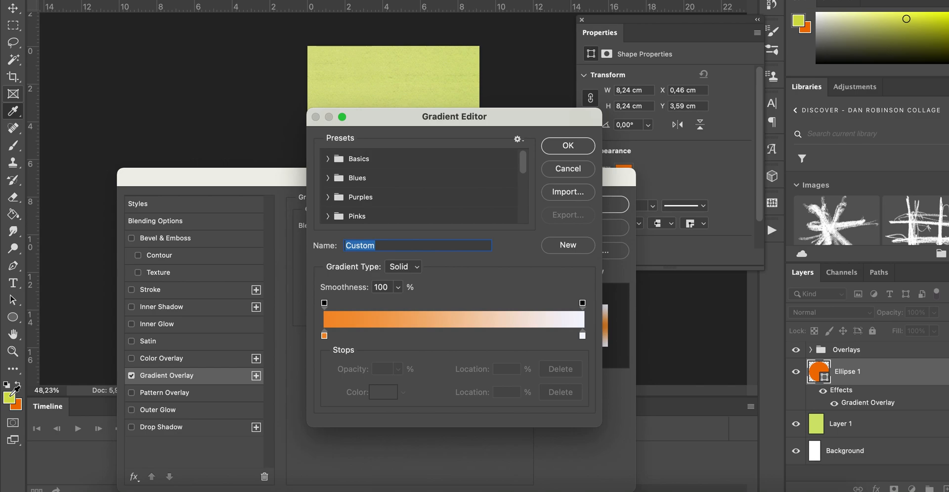
pyautogui.doubleClick(325, 336)
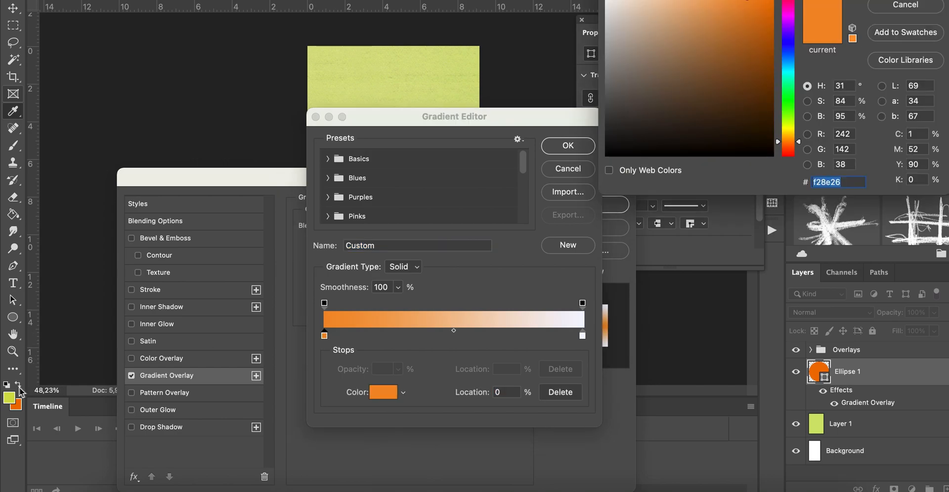
pyautogui.click(11, 397)
pyautogui.press('Return')
pyautogui.click(583, 335)
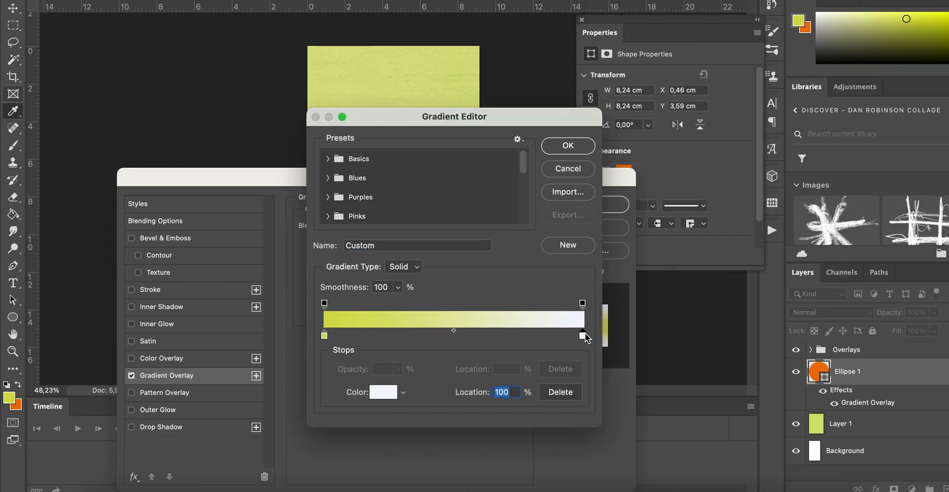
pyautogui.doubleClick(583, 336)
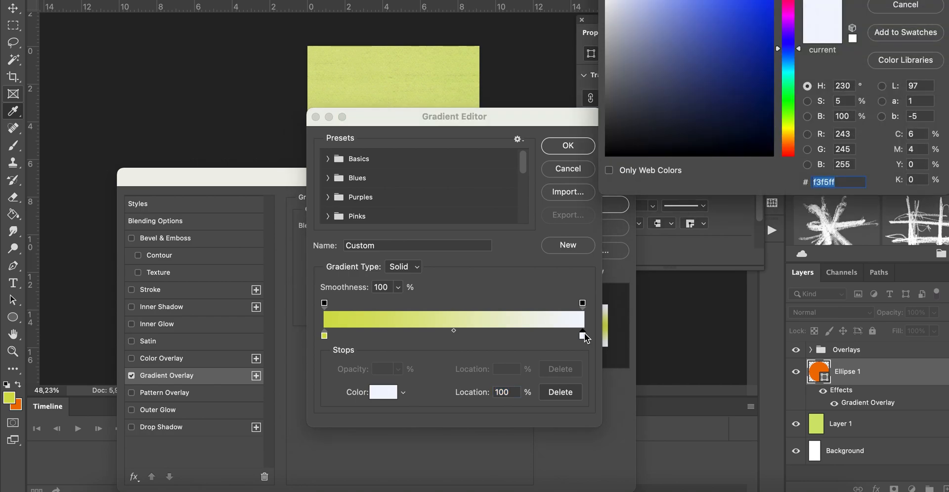
pyautogui.click(19, 404)
pyautogui.press('Return')
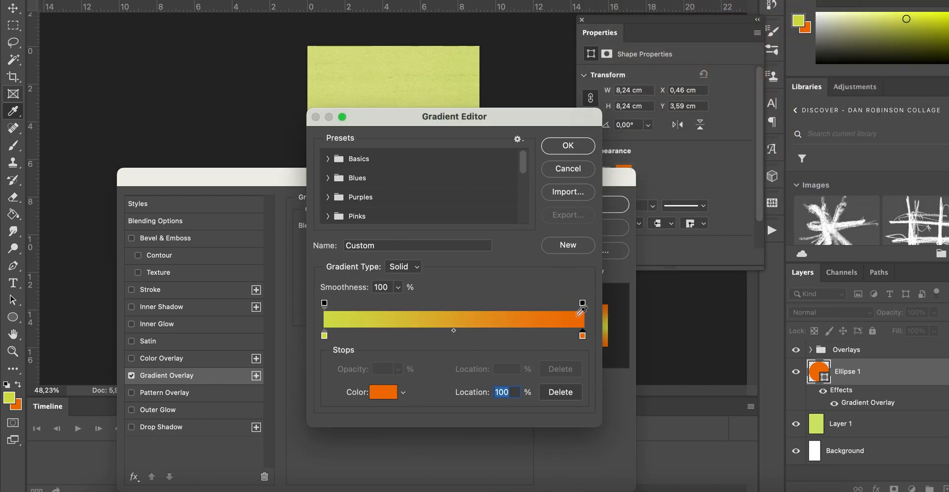
pyautogui.click(569, 149)
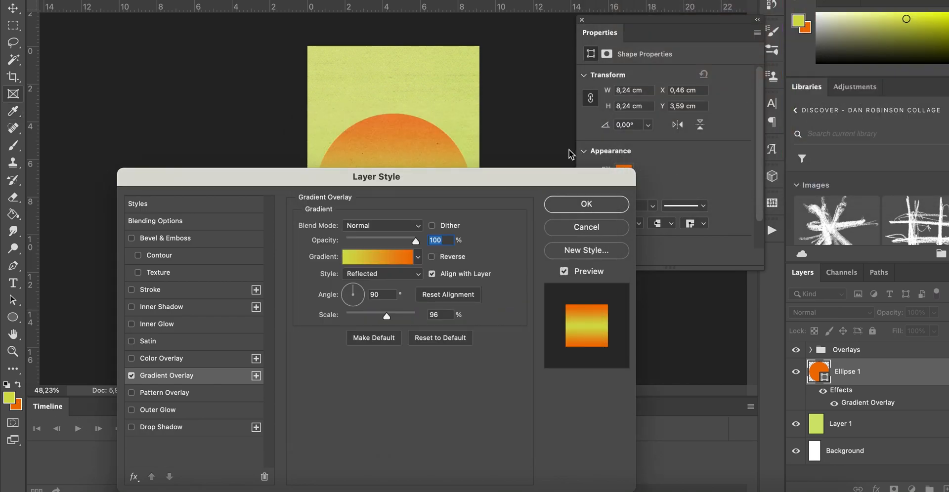
pyautogui.click(574, 201)
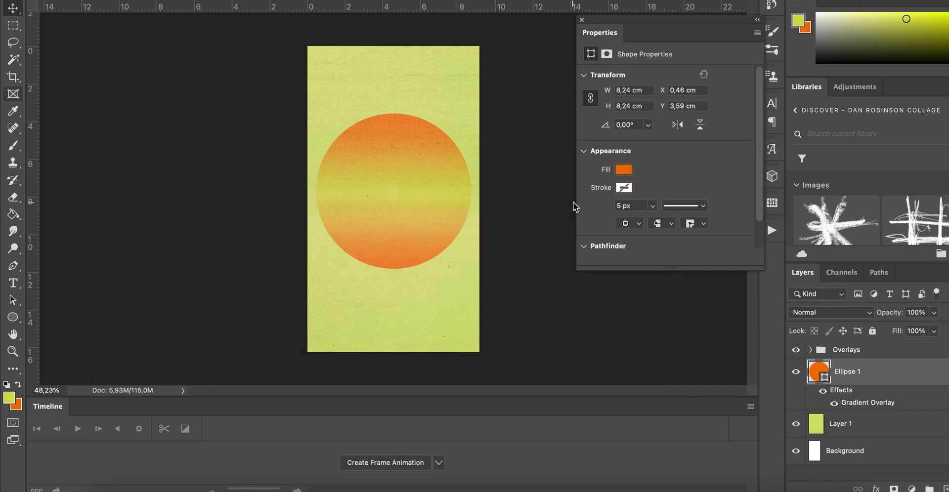
# Rotate the ellipse's reflected gradient overlay so its lime band runs nearly vertically through the circle.
pyautogui.doubleClick(859, 402)
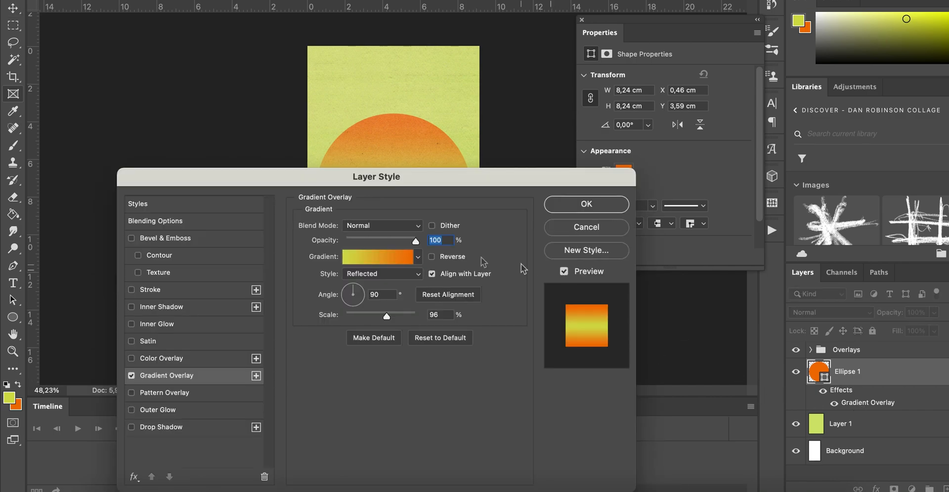
pyautogui.click(364, 297)
pyautogui.moveTo(430, 182); pyautogui.dragTo(420, 217)
pyautogui.click(624, 240)
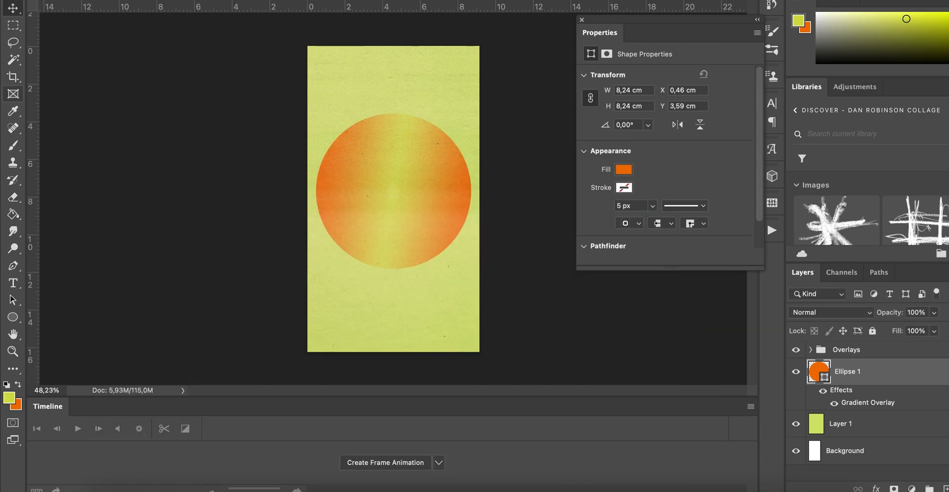
# Duplicate the Ellipse 1 layer and hide the original.
pyautogui.click(334, 0)
pyautogui.click(544, 118)
pyautogui.press('super+j')
pyautogui.click(796, 424)
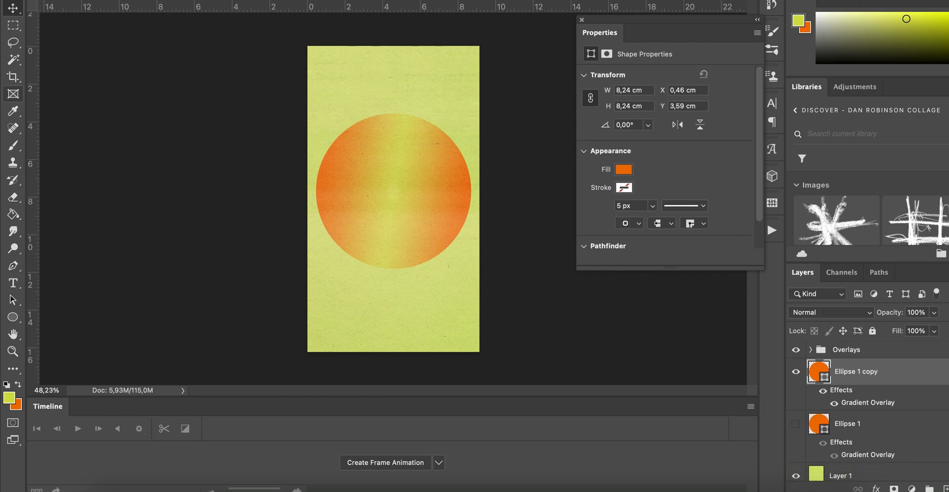
# Create a 3D Sphere mesh preset from the Ellipse 1 copy layer without switching to the 3D workspace.
pyautogui.click(394, 1)
pyautogui.moveTo(516, 0)
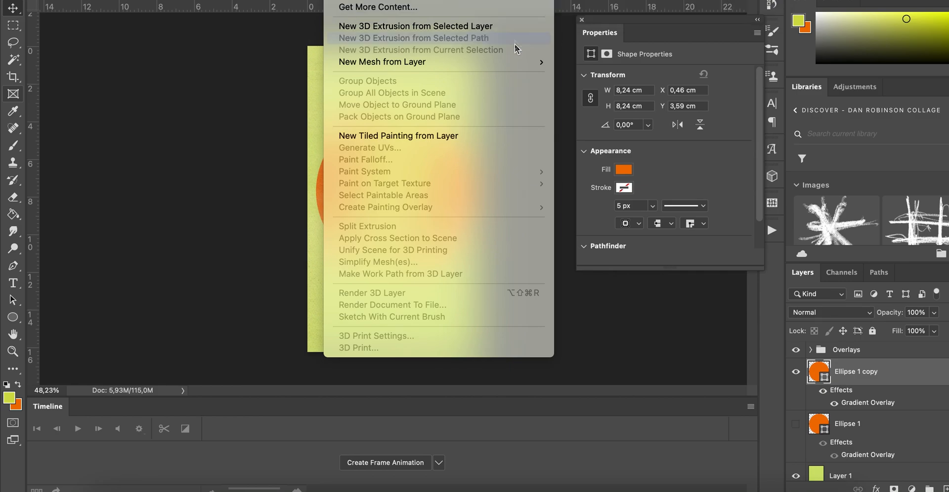
pyautogui.moveTo(517, 64)
pyautogui.moveTo(627, 79)
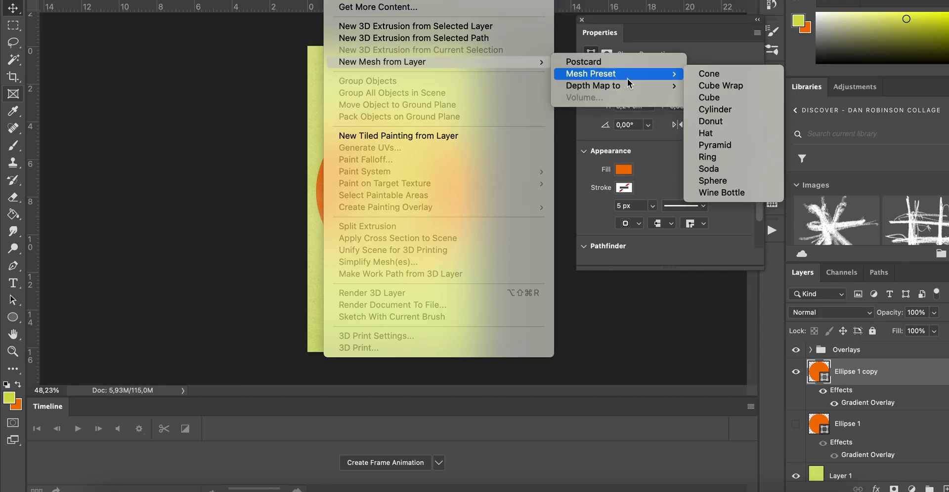
pyautogui.click(722, 180)
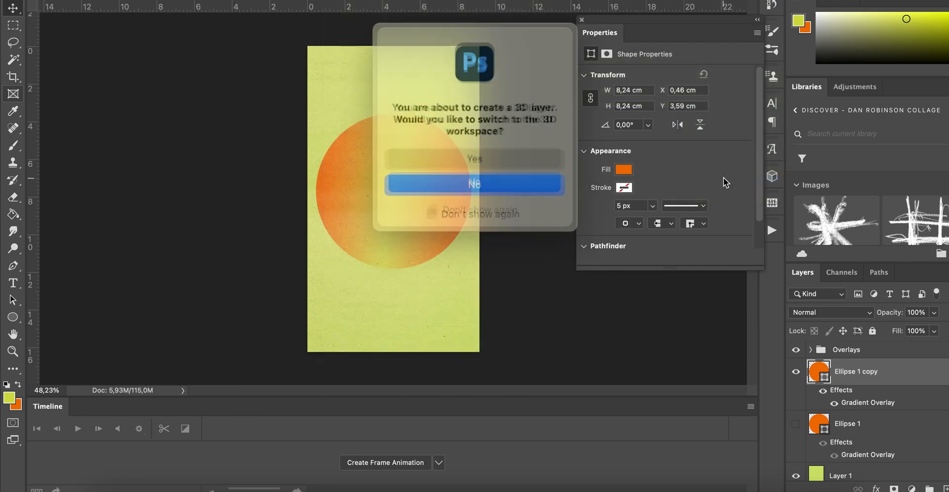
pyautogui.click(508, 176)
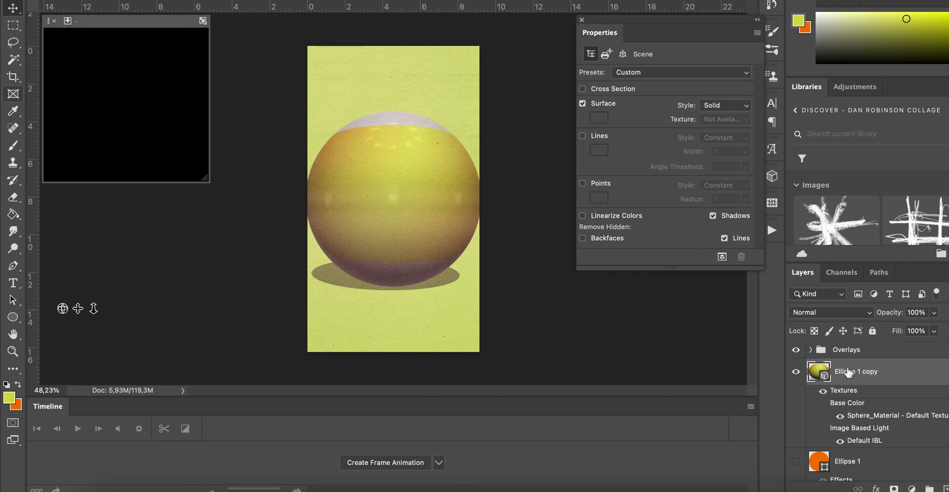
# Convert the 3D sphere layer to a smart object and close its properties.
pyautogui.rightClick(866, 378)
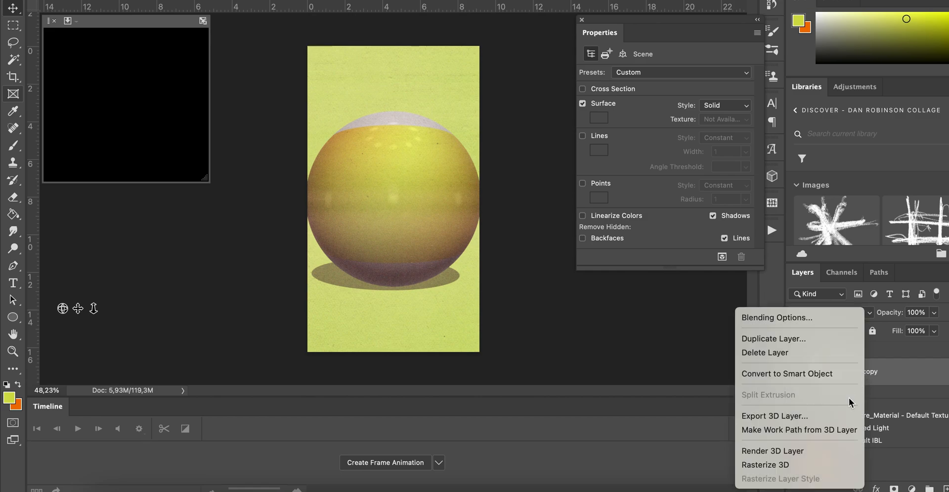
pyautogui.click(833, 374)
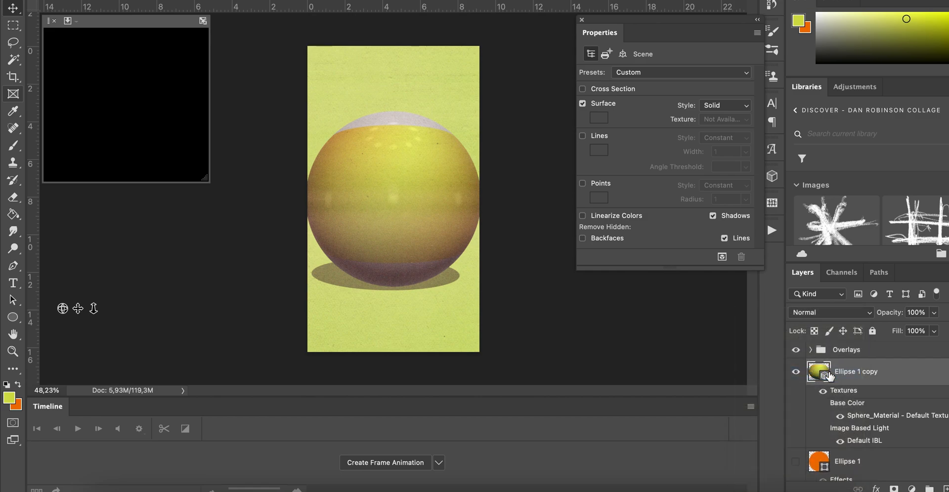
pyautogui.click(581, 20)
# Duplicate the hidden Ellipse 1 layer and warp the copy with a Liquify smart filter into marbled swirls across the canvas.
pyautogui.click(864, 399)
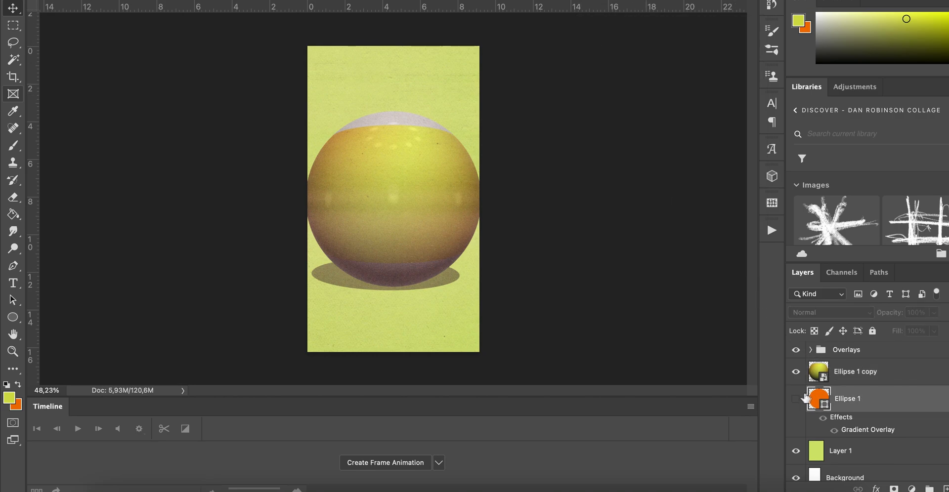
pyautogui.hotkey('ctrl', 'j')
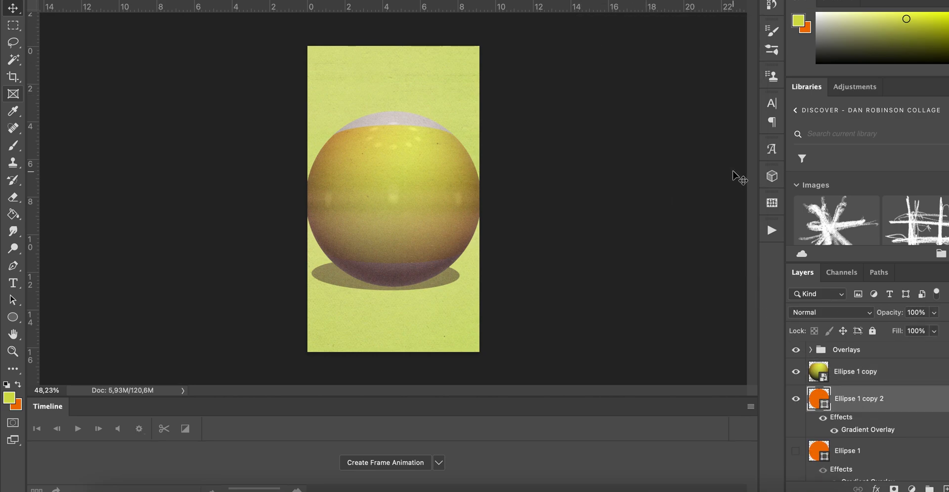
pyautogui.click(303, 1)
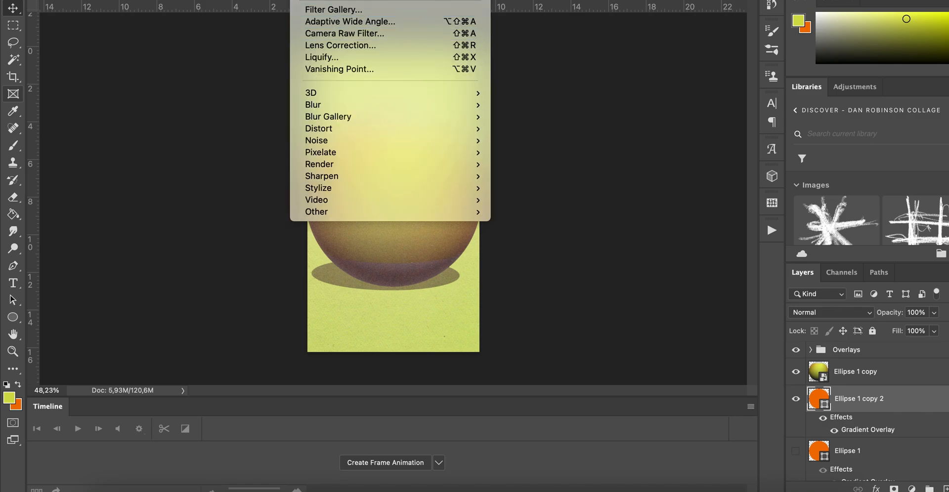
pyautogui.click(446, 57)
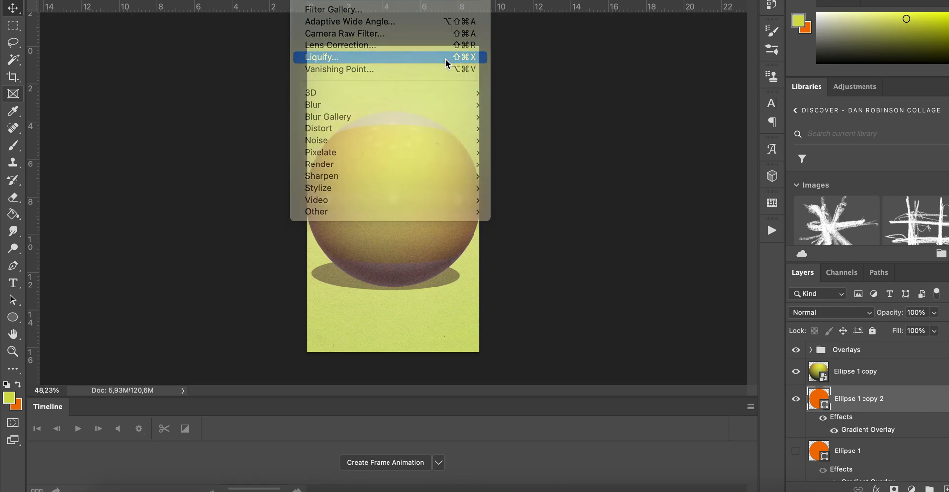
pyautogui.click(426, 171)
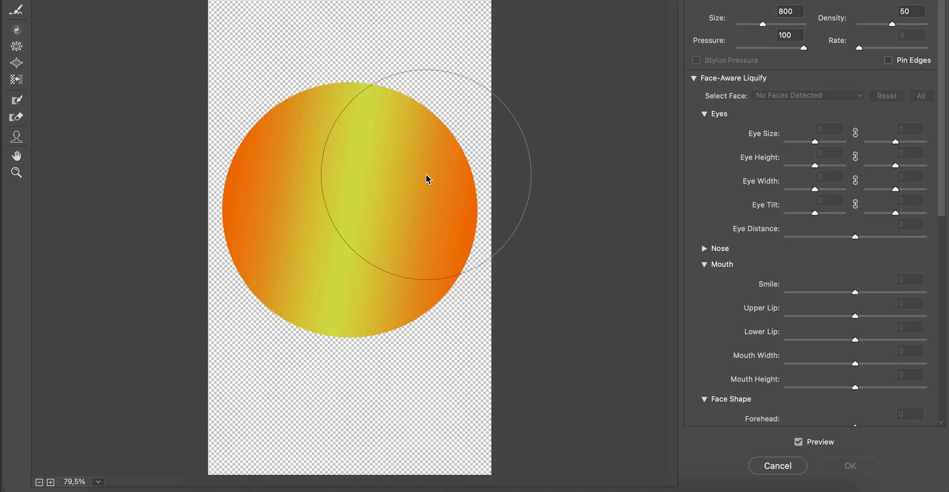
pyautogui.moveTo(345, 125)
pyautogui.mouseDown()
pyautogui.moveTo(346, 356)
pyautogui.moveTo(435, 350)
pyautogui.moveTo(350, 183)
pyautogui.moveTo(317, 43)
pyautogui.moveTo(392, 286)
pyautogui.moveTo(278, 284)
pyautogui.moveTo(370, 137)
pyautogui.moveTo(327, 54)
pyautogui.moveTo(244, 64)
pyautogui.moveTo(445, 307)
pyautogui.moveTo(273, 278)
pyautogui.moveTo(320, 472)
pyautogui.moveTo(339, 23)
pyautogui.moveTo(269, 455)
pyautogui.moveTo(382, 491)
pyautogui.moveTo(367, 398)
pyautogui.moveTo(430, 297)
pyautogui.mouseUp()
pyautogui.press('Return')
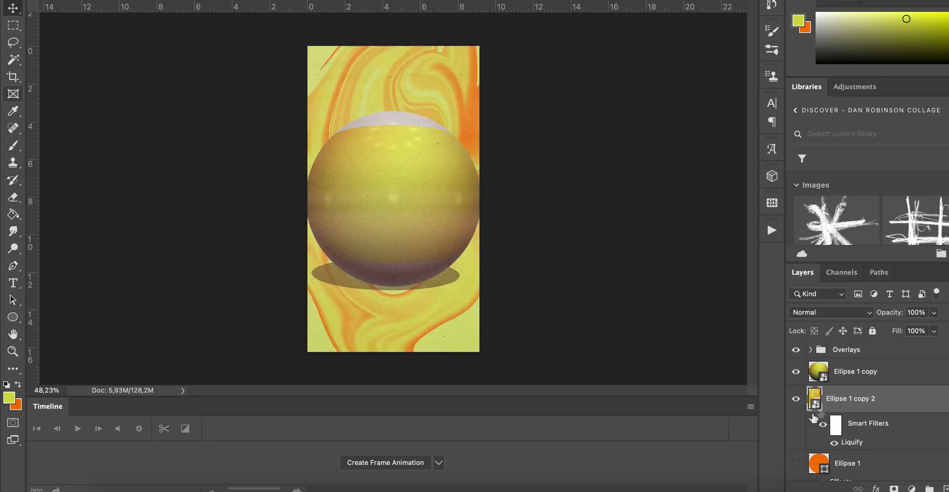
# Duplicate the sphere layer, scale the copy to just over half size and place it at the large sphere's lower right.
pyautogui.click(865, 376)
pyautogui.hotkey('ctrl', 'j')
pyautogui.hotkey('ctrl', 't')
pyautogui.moveTo(480, 47); pyautogui.dragTo(397, 170)
pyautogui.moveTo(351, 286); pyautogui.dragTo(425, 276)
pyautogui.press('Return')
# Add a Bevel & Emboss effect to the small sphere with the shadow colour set to orange fd7700.
pyautogui.click(881, 487)
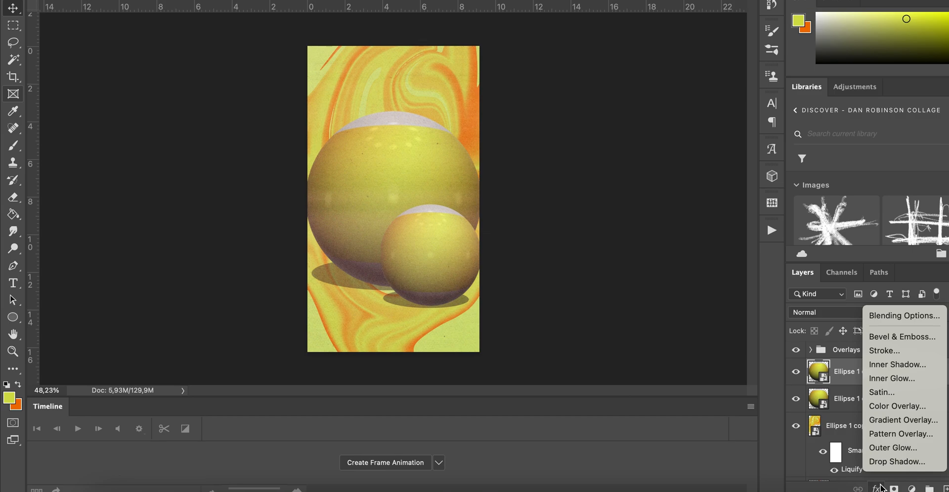
pyautogui.click(897, 337)
pyautogui.moveTo(565, 177); pyautogui.dragTo(739, 12)
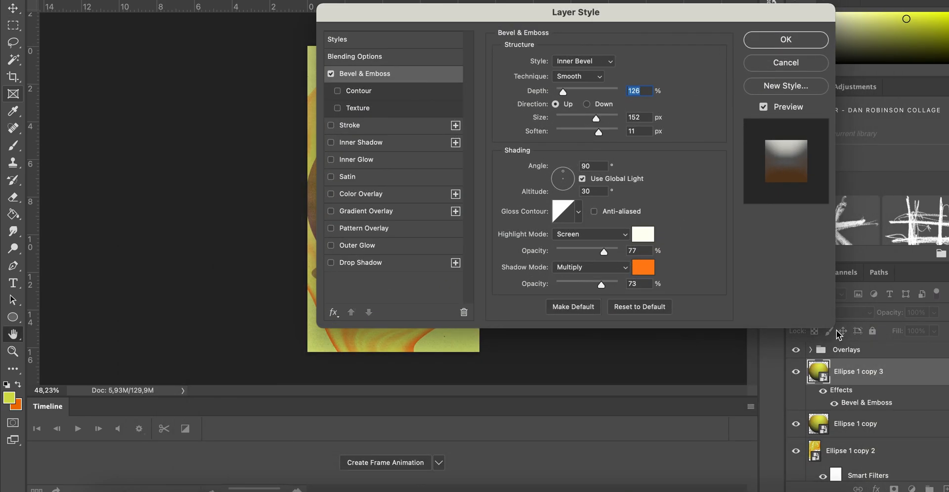
pyautogui.moveTo(596, 16); pyautogui.dragTo(736, 25)
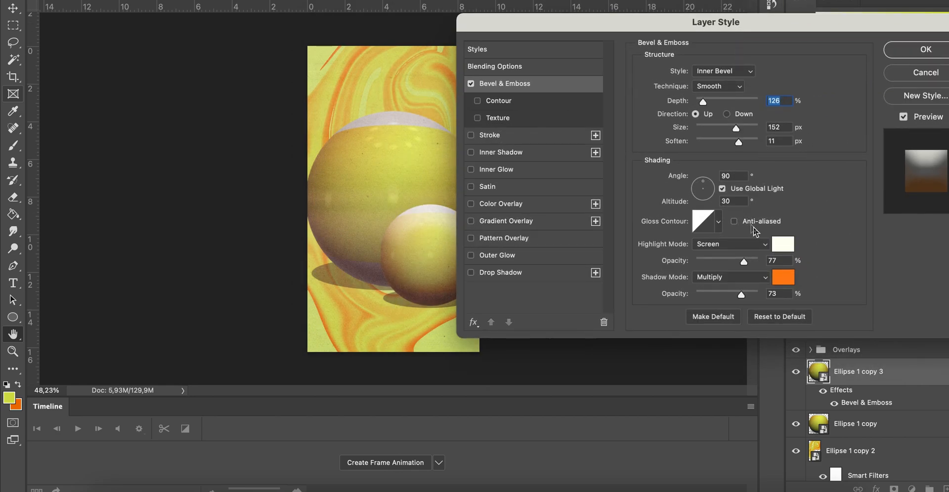
pyautogui.click(783, 277)
pyautogui.click(774, 1)
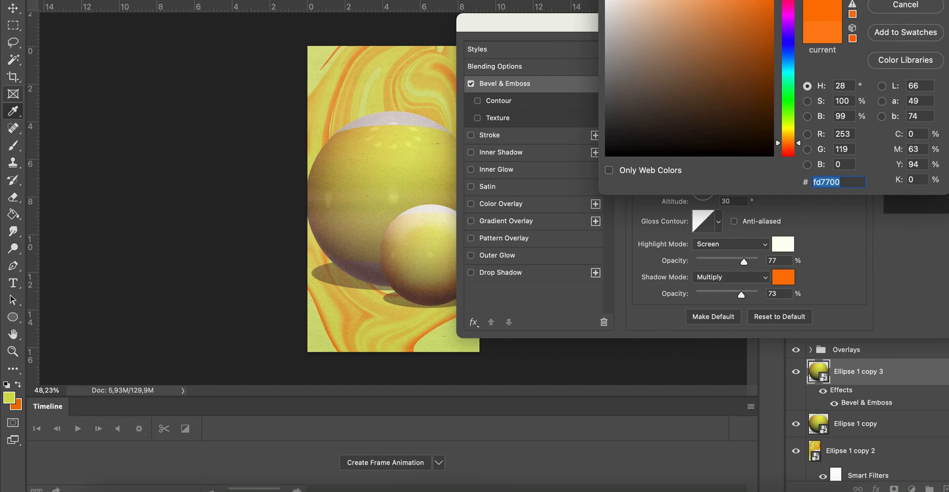
pyautogui.press('Return')
# Set the small sphere's bevel style to Outer Bevel and its highlight colour to lime deff00.
pyautogui.click(727, 74)
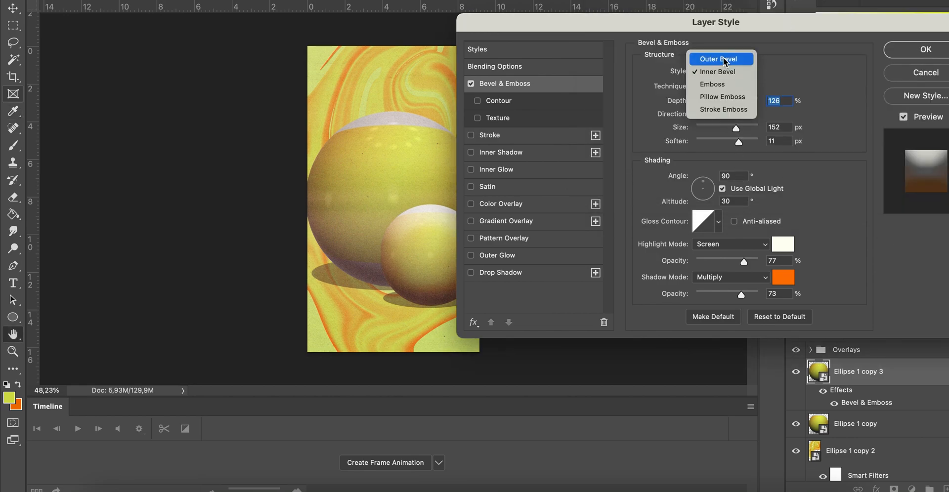
pyautogui.click(724, 60)
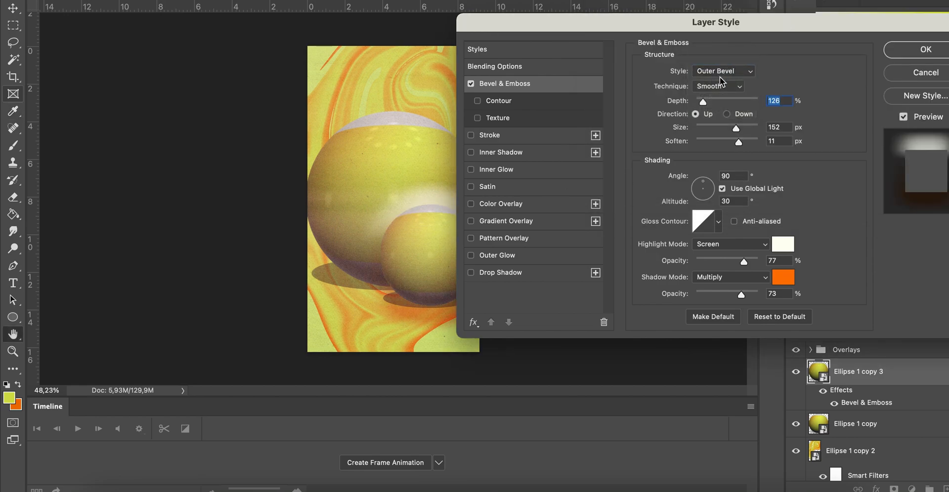
pyautogui.click(783, 244)
pyautogui.click(773, 2)
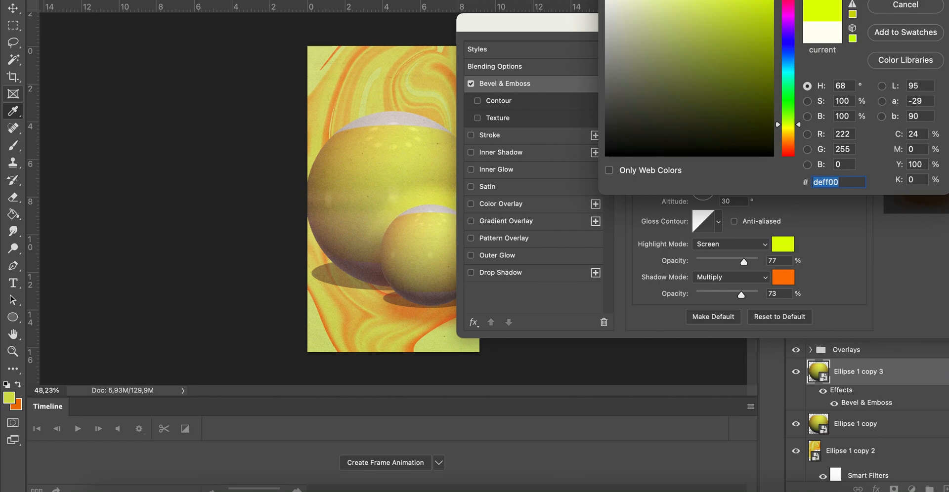
pyautogui.press('Return')
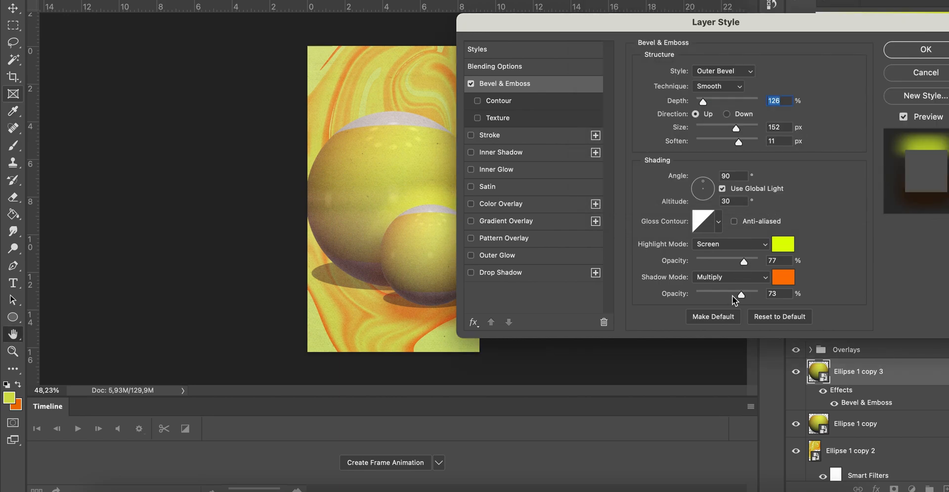
# Set the bevel's highlight opacity to 85%, shadow opacity to 83%, soften to 13 px and direction to Down.
pyautogui.click(749, 261)
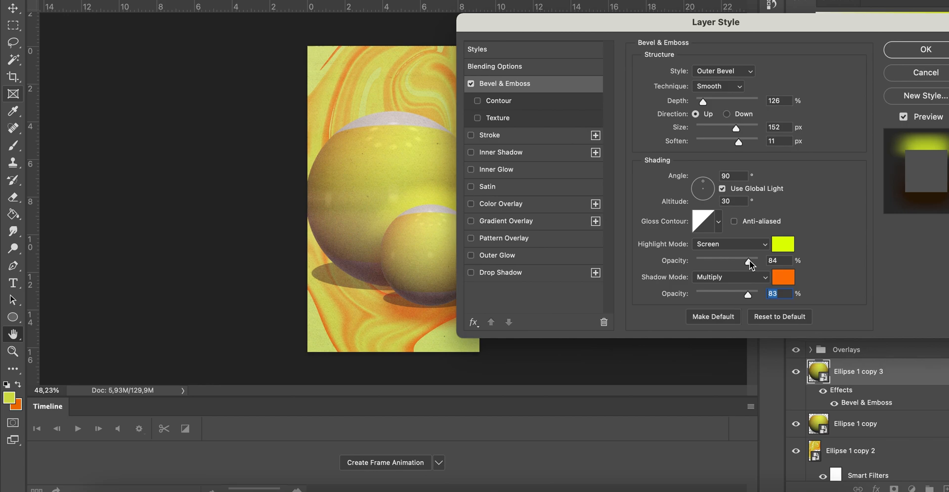
pyautogui.moveTo(737, 142); pyautogui.dragTo(746, 141)
pyautogui.click(742, 114)
pyautogui.moveTo(687, 17); pyautogui.dragTo(729, 15)
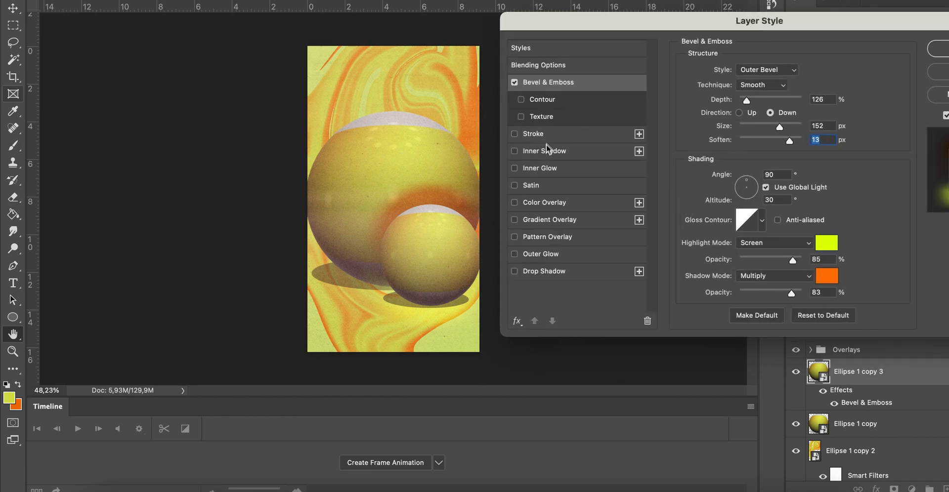
# Add an Inner Glow effect to the small sphere with off-white colour f6efe8 and 23% opacity.
pyautogui.click(515, 169)
pyautogui.click(553, 173)
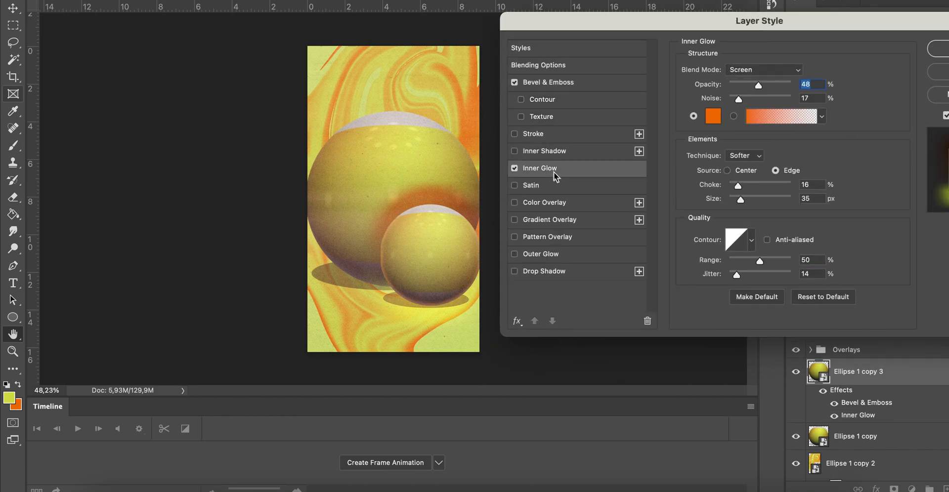
pyautogui.click(712, 123)
pyautogui.moveTo(636, 3); pyautogui.dragTo(614, 0)
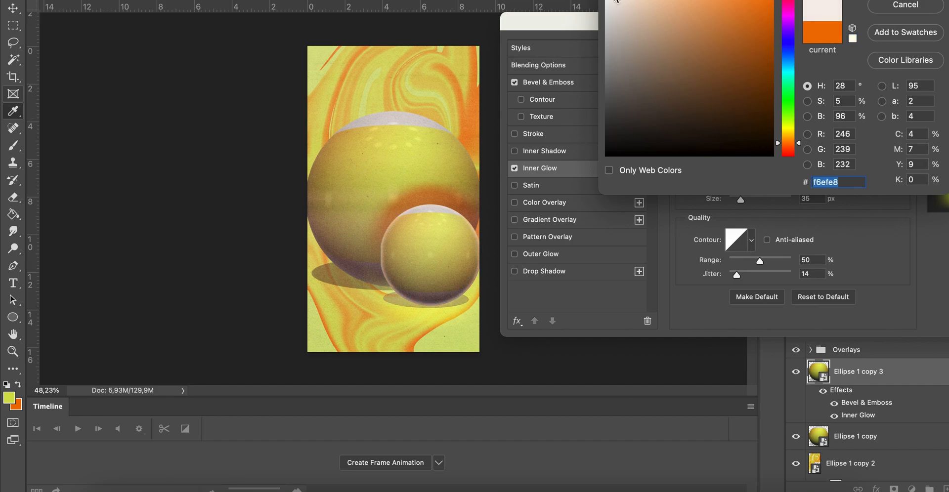
pyautogui.press('Return')
pyautogui.moveTo(759, 85); pyautogui.dragTo(743, 84)
# Give the inner glow a half-round contour, a size of 232 px, 9% choke and Center as its source.
pyautogui.click(752, 241)
pyautogui.click(694, 271)
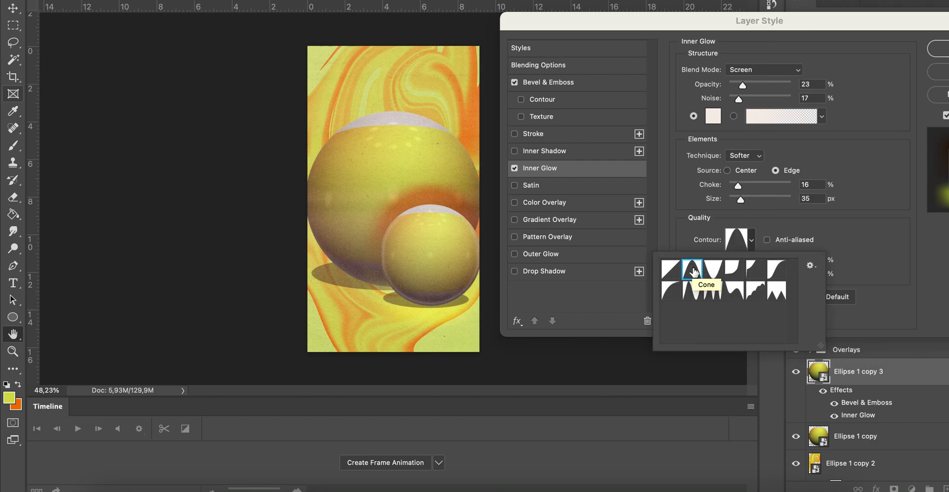
pyautogui.click(671, 290)
pyautogui.click(750, 193)
pyautogui.moveTo(770, 186); pyautogui.dragTo(735, 185)
pyautogui.click(745, 171)
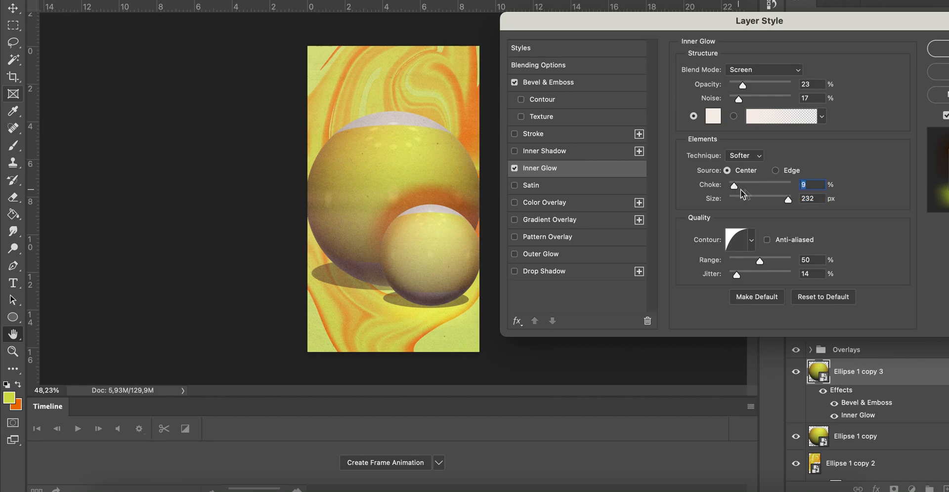
# Set the inner glow's colour to orange f07201 after trying the lime foreground colour.
pyautogui.click(713, 117)
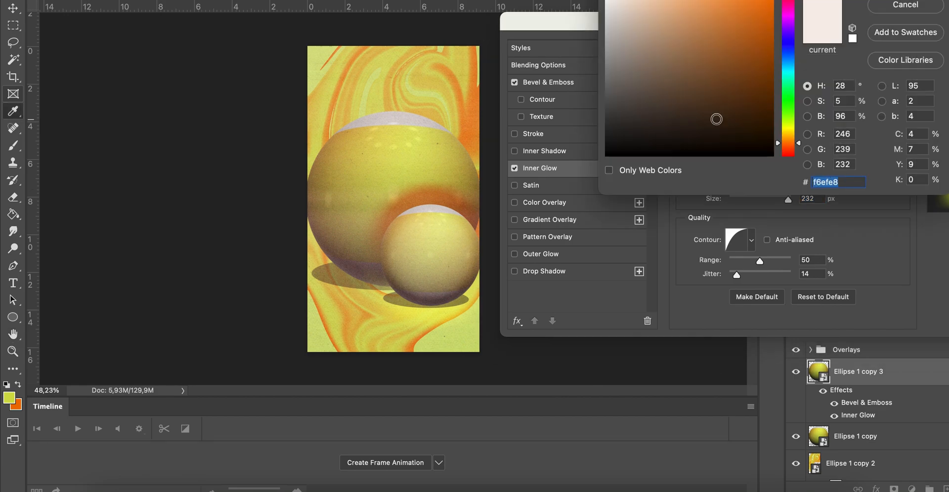
pyautogui.click(15, 398)
pyautogui.press('Return')
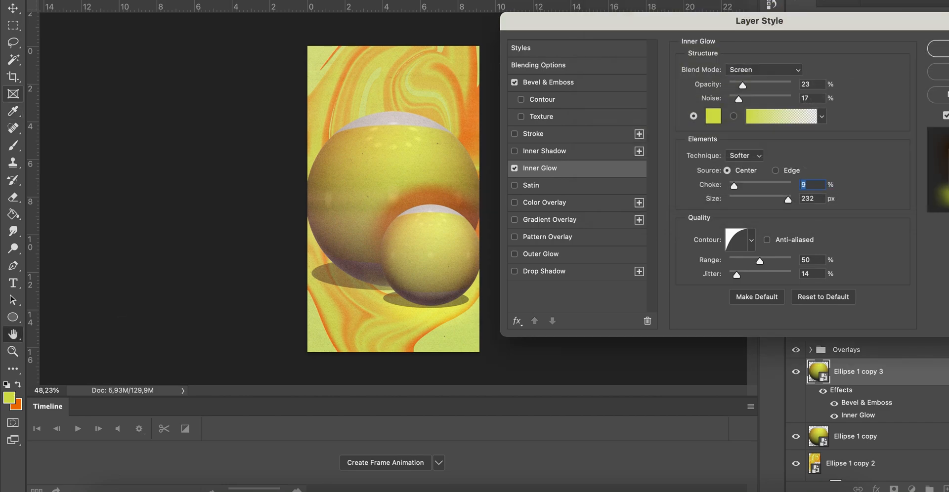
pyautogui.click(717, 123)
pyautogui.click(17, 405)
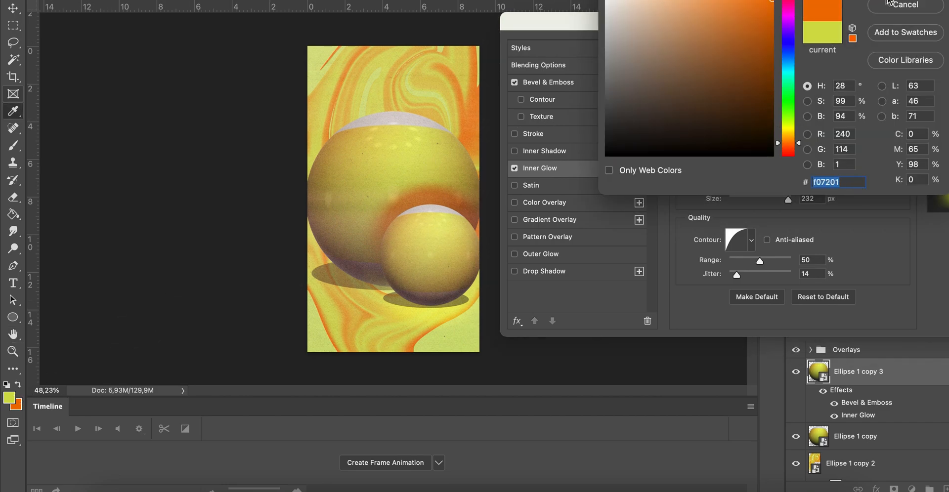
pyautogui.press('Return')
# Set the inner glow's range to 47%, jitter to 22%, noise to 50% and opacity to 36%.
pyautogui.click(760, 158)
pyautogui.click(747, 165)
pyautogui.click(747, 156)
pyautogui.click(743, 143)
pyautogui.moveTo(737, 275); pyautogui.dragTo(758, 260)
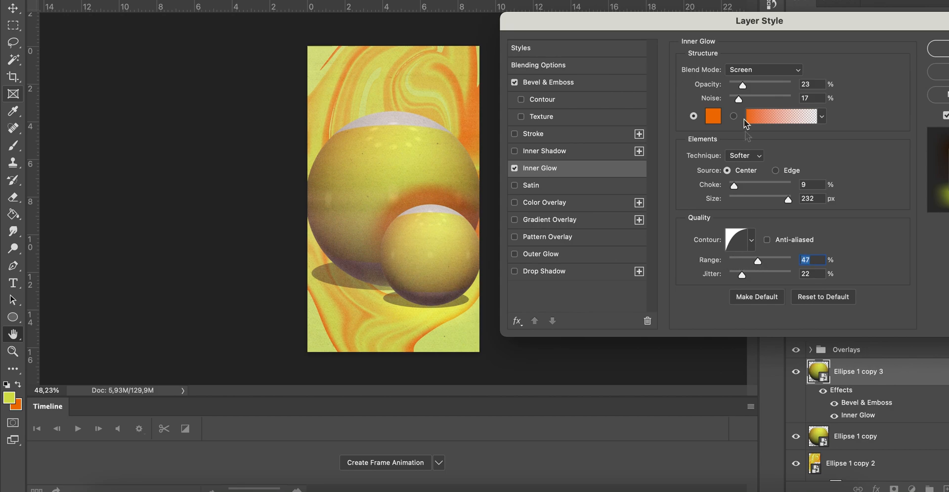
pyautogui.moveTo(737, 100); pyautogui.dragTo(752, 86)
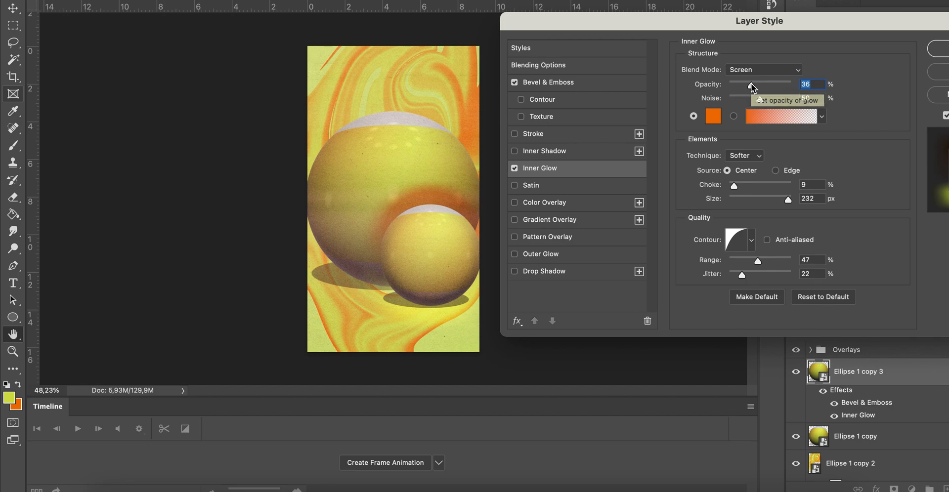
# Switch the inner glow's blend mode to Overlay at 69% opacity and apply the layer style.
pyautogui.click(761, 71)
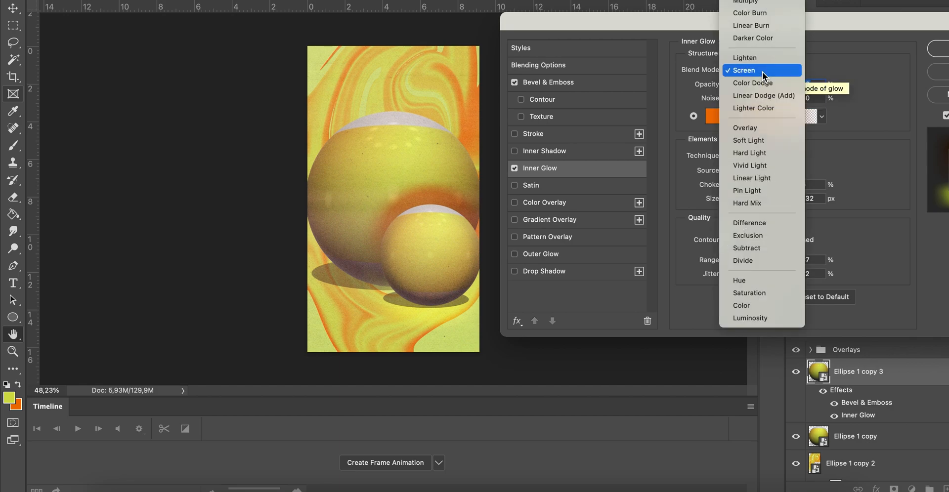
pyautogui.click(750, 128)
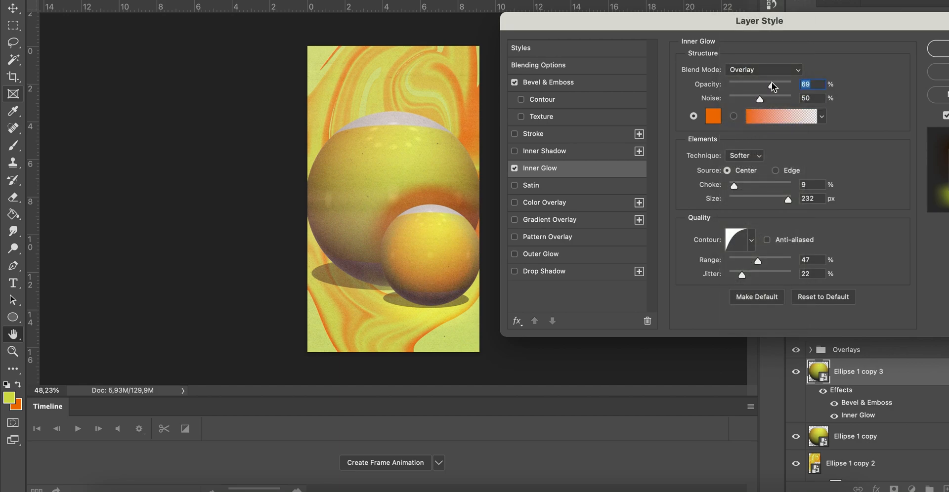
pyautogui.click(937, 52)
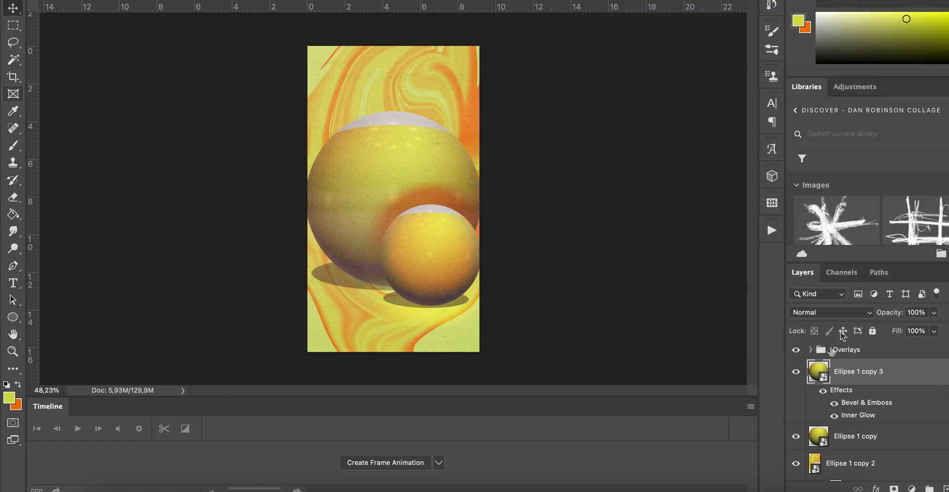
# Review the layer stack and compare the poster with the Overlays group hidden and shown.
pyautogui.scroll(-5, 845, 435)
pyautogui.scroll(2, 844, 435)
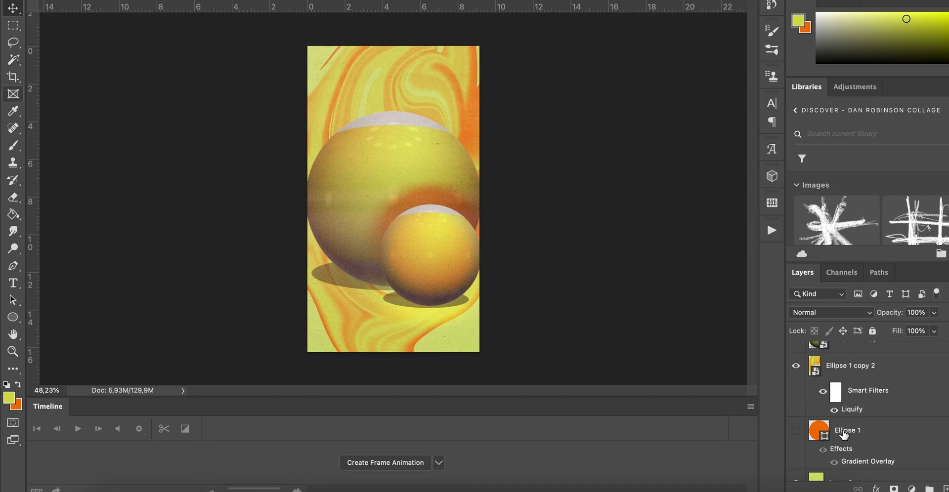
pyautogui.scroll(5, 897, 474)
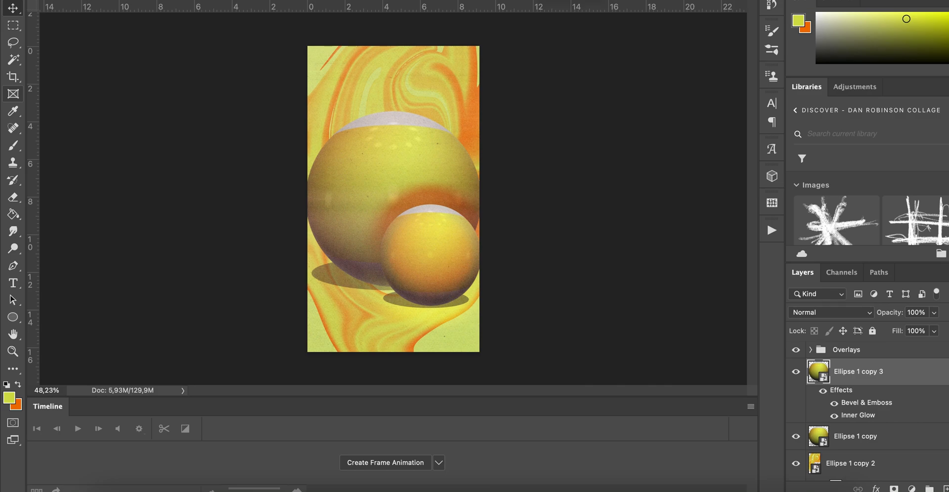
pyautogui.click(797, 350)
pyautogui.click(797, 350)
pyautogui.click(797, 350)
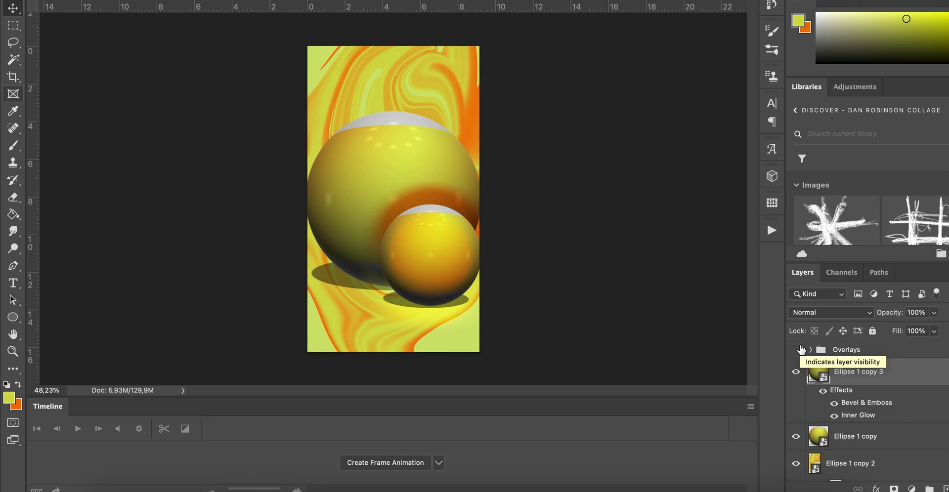
pyautogui.click(801, 350)
# Compare the poster with the Noise and Photocopy Texture layers of the Overlays group individually hidden and shown.
pyautogui.click(811, 350)
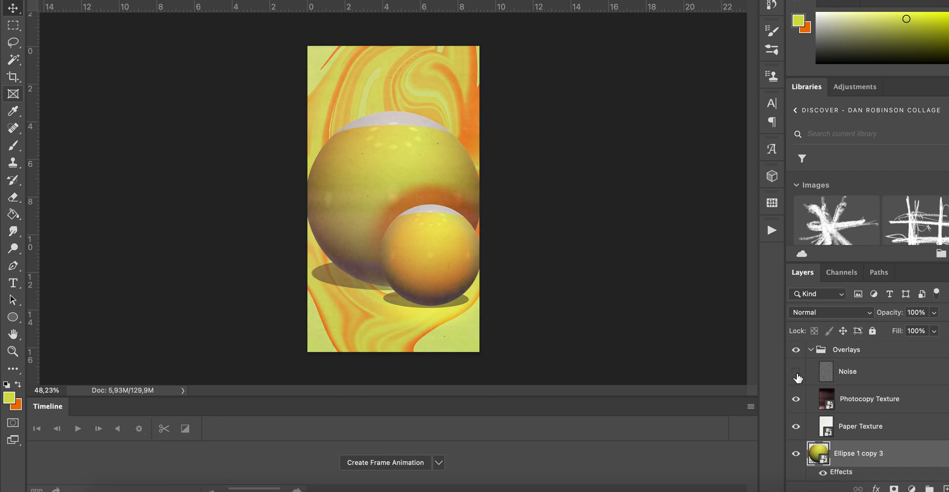
pyautogui.click(796, 400)
pyautogui.click(796, 401)
pyautogui.click(796, 375)
pyautogui.click(797, 403)
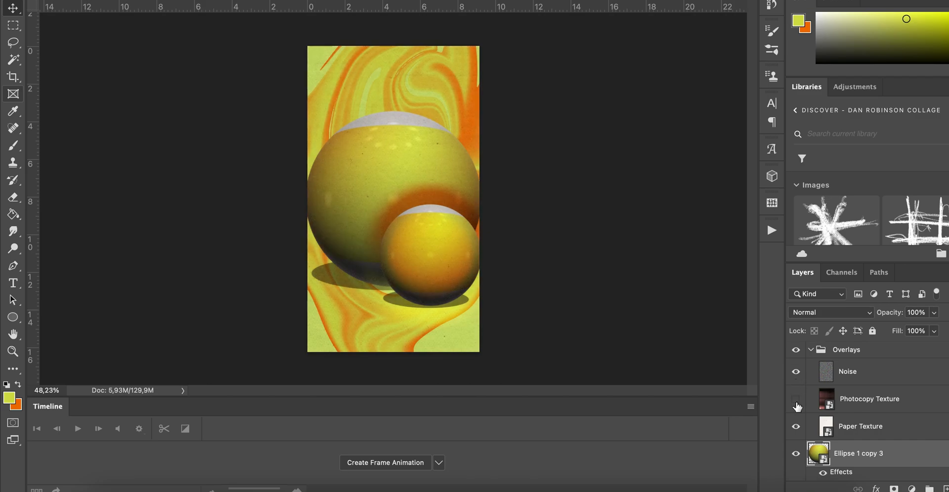
pyautogui.click(796, 400)
pyautogui.scroll(-2, 811, 375)
pyautogui.scroll(-3, 821, 435)
pyautogui.scroll(-2, 807, 440)
pyautogui.scroll(5, 806, 440)
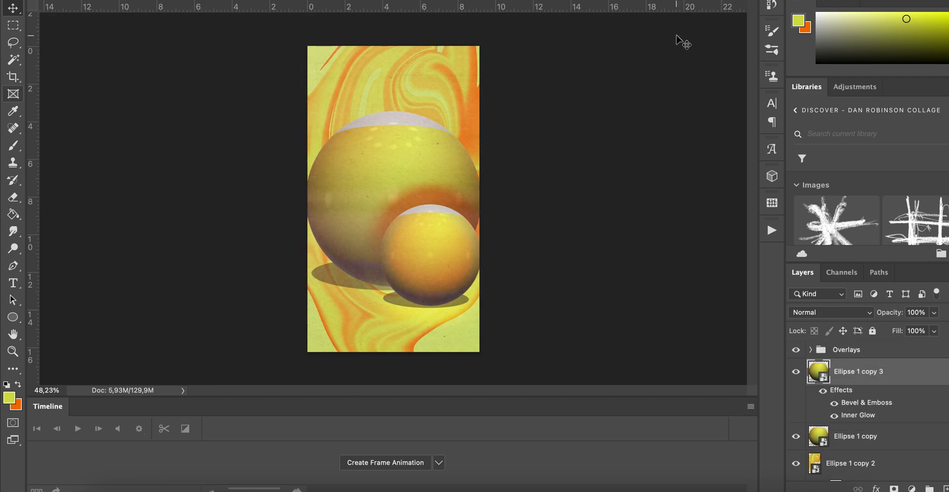
# Bring the purple Change Ink Color Here text group into the poster and scale it down to nearly the canvas width over the spheres.
pyautogui.moveTo(405, 2)
pyautogui.mouseDown()
pyautogui.moveTo(404, 179)
pyautogui.moveTo(465, 239)
pyautogui.mouseUp()
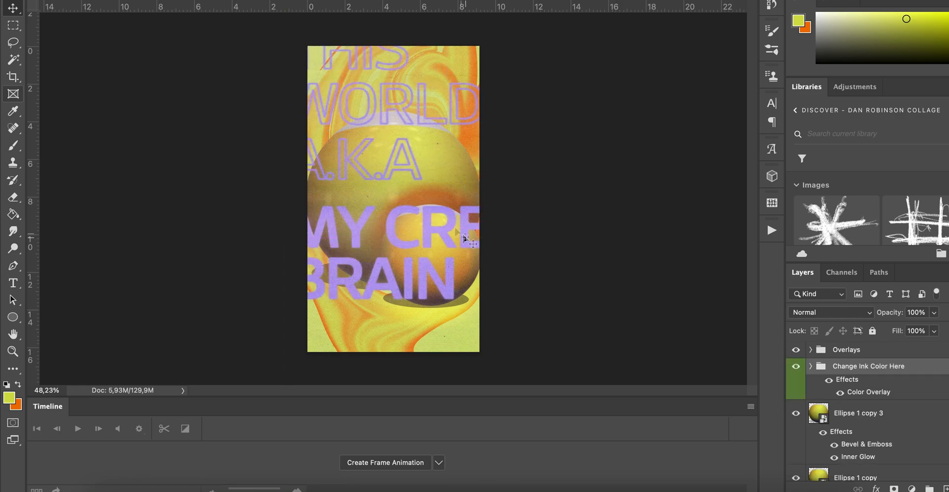
pyautogui.press('super+t')
pyautogui.press('Escape')
pyautogui.scroll(-1, 499, 266)
pyautogui.scroll(-1, 499, 267)
pyautogui.press('super+t')
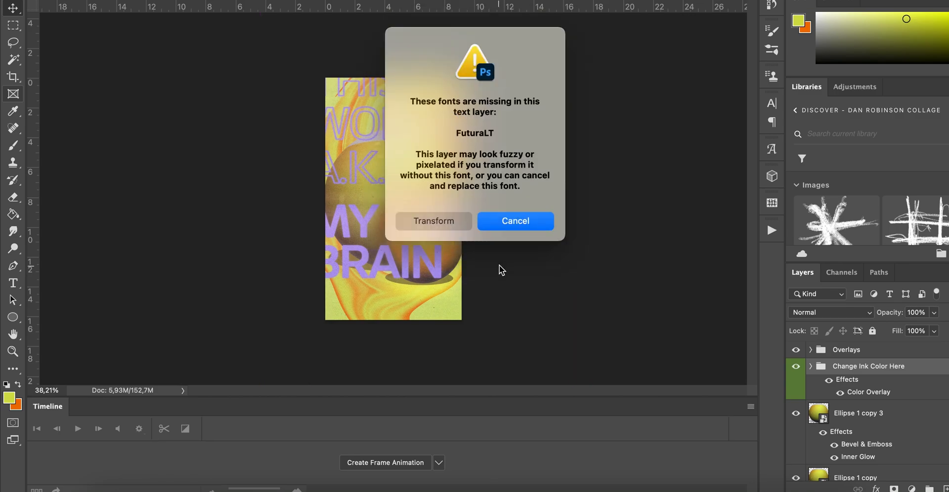
pyautogui.click(443, 223)
pyautogui.moveTo(592, 20); pyautogui.dragTo(443, 177)
pyautogui.moveTo(372, 257); pyautogui.dragTo(388, 191)
pyautogui.moveTo(490, 375); pyautogui.dragTo(452, 320)
pyautogui.moveTo(407, 225); pyautogui.dragTo(412, 237)
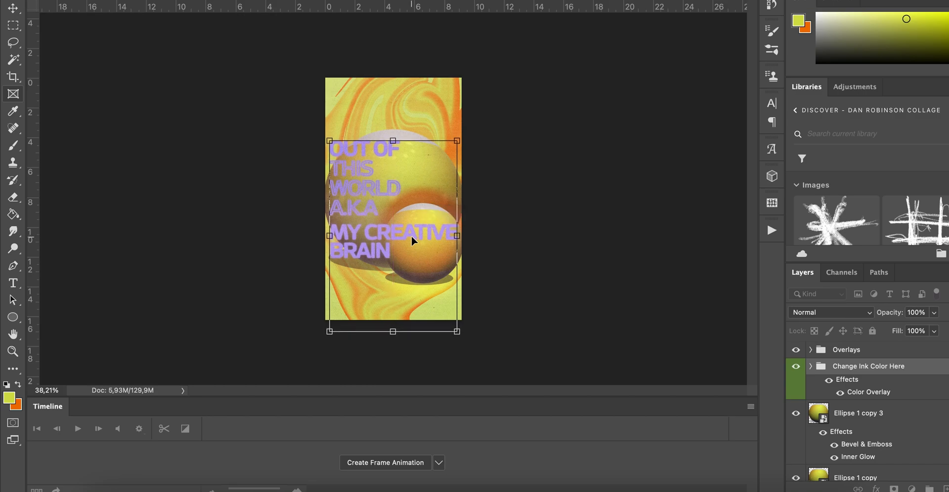
pyautogui.press('Return')
pyautogui.hotkey('ctrl', '+')
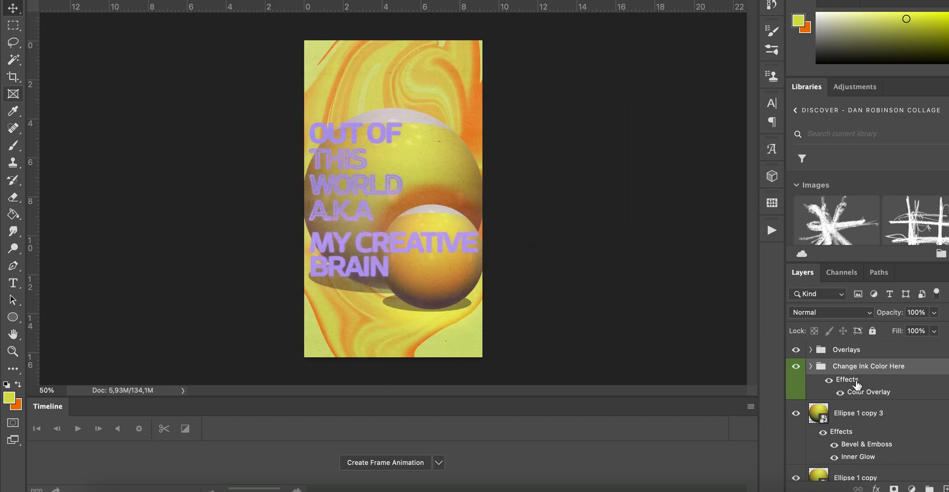
# Expand the text group's nested folders and rename the VOTE group as T$XT.
pyautogui.click(811, 367)
pyautogui.scroll(-3, 822, 408)
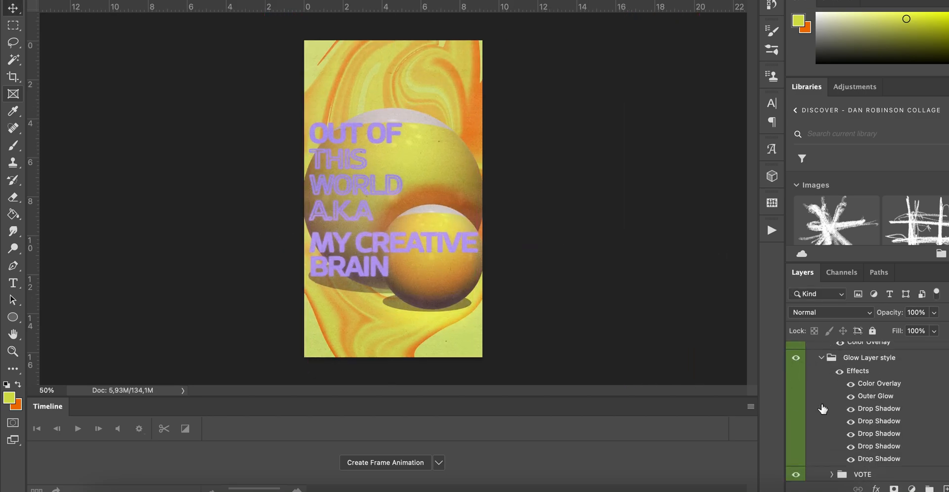
pyautogui.scroll(-3, 822, 409)
pyautogui.click(832, 392)
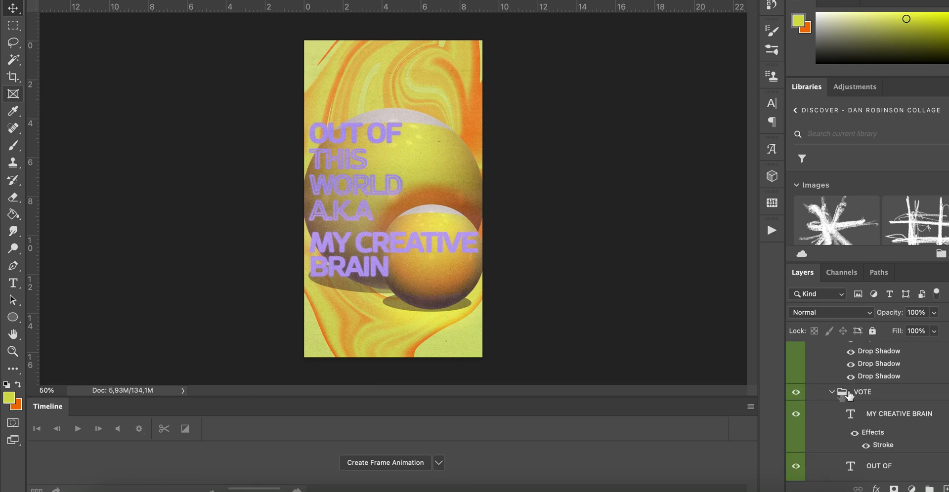
pyautogui.doubleClick(863, 392)
pyautogui.write('T$XT')
pyautogui.press('Return')
# Delete the unused Save Our Democracy group and Millennials text layer, and collapse the Change Ink Color Here group.
pyautogui.scroll(-5, 850, 418)
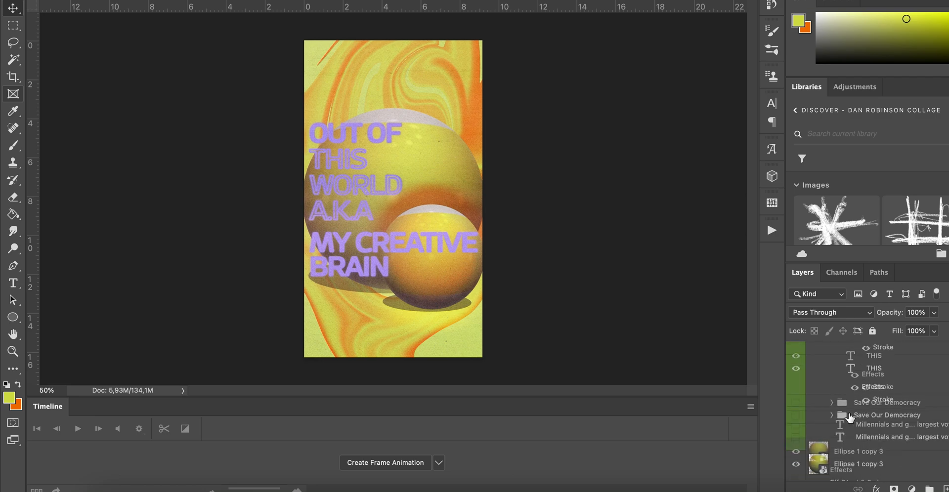
pyautogui.click(796, 405)
pyautogui.click(796, 405)
pyautogui.click(864, 405)
pyautogui.press('Delete')
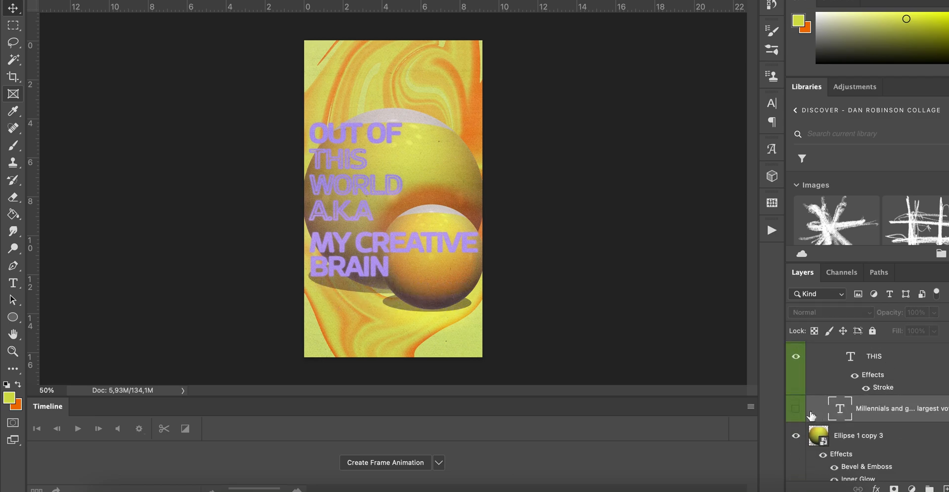
pyautogui.click(796, 409)
pyautogui.press('Delete')
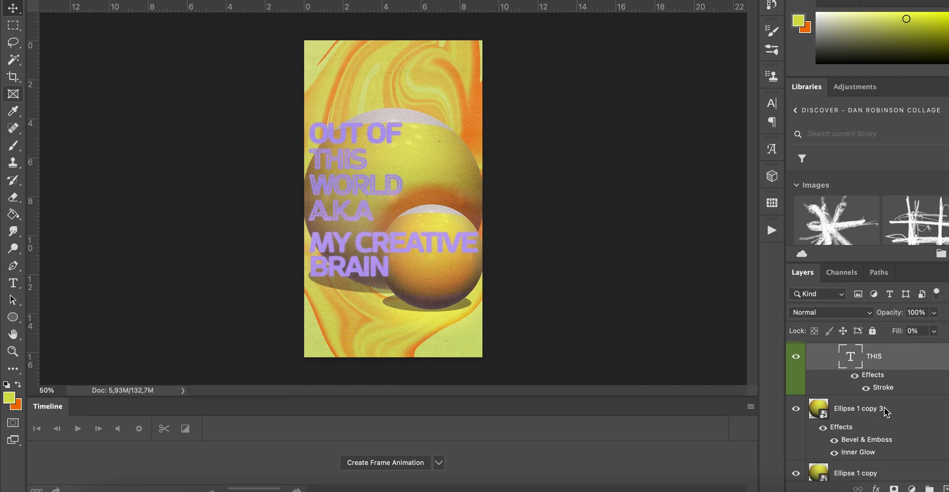
pyautogui.click(861, 362)
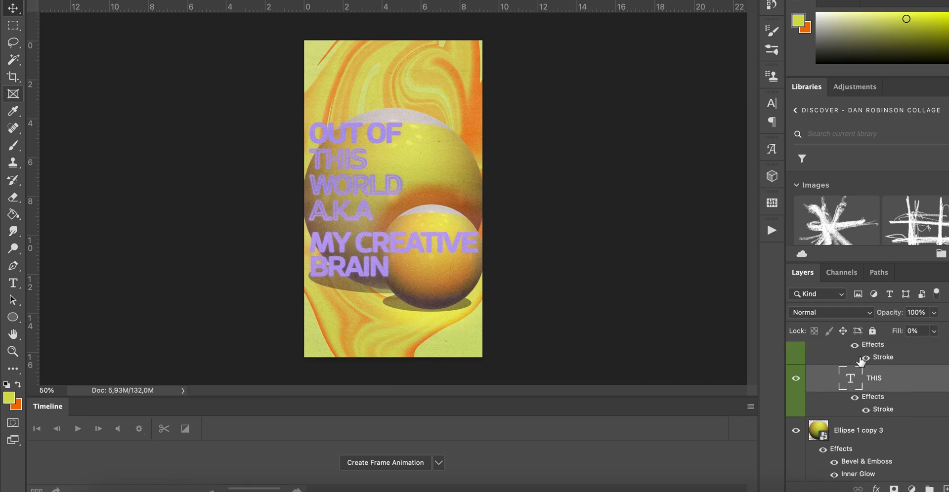
pyautogui.scroll(3, 861, 361)
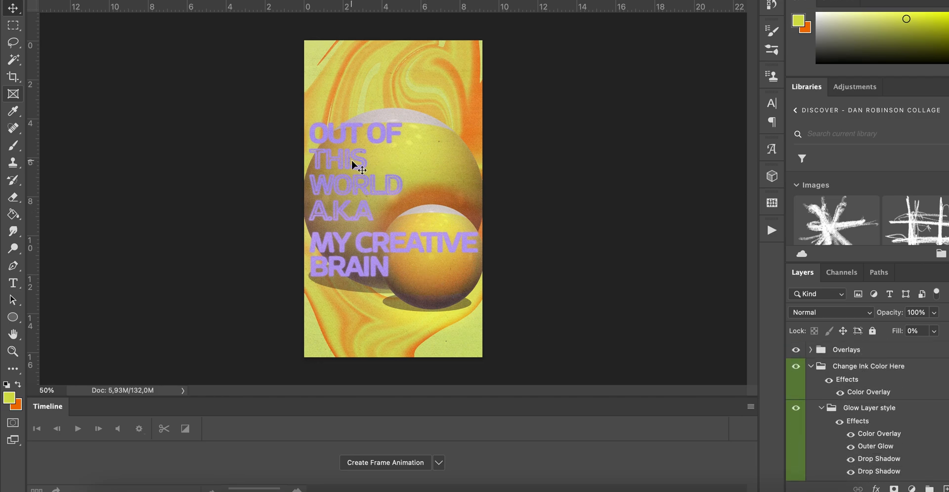
pyautogui.click(811, 367)
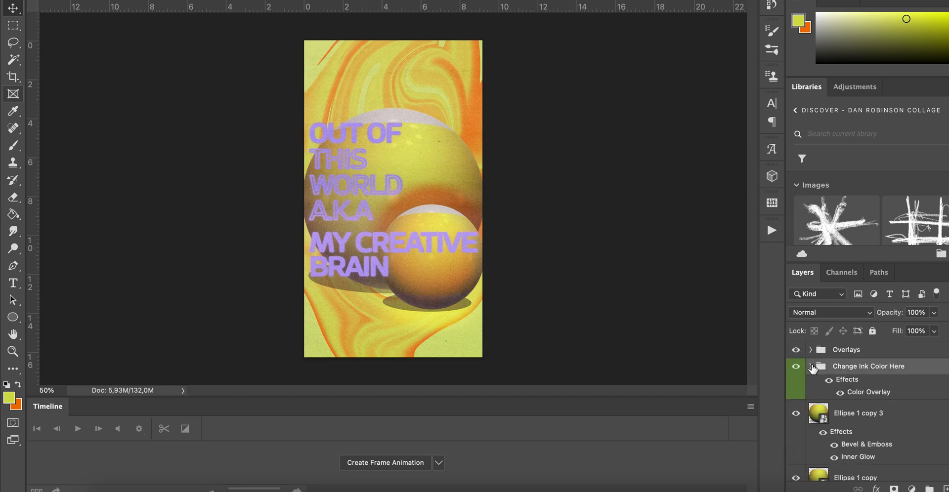
# Duplicate the hidden Ellipse 1 gradient circle, make the copy visible and move it directly beneath the text group.
pyautogui.scroll(-2, 816, 431)
pyautogui.scroll(-4, 878, 380)
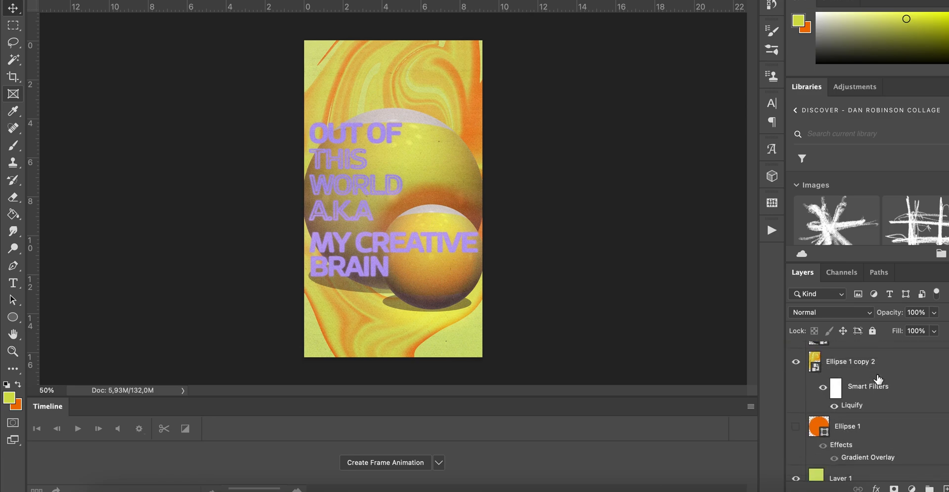
pyautogui.click(876, 429)
pyautogui.press('super+j')
pyautogui.click(797, 427)
pyautogui.scroll(1, 865, 434)
pyautogui.moveTo(863, 452); pyautogui.dragTo(857, 368)
pyautogui.scroll(2, 856, 365)
pyautogui.moveTo(845, 414)
pyautogui.mouseDown()
pyautogui.moveTo(847, 381)
pyautogui.moveTo(853, 401)
pyautogui.mouseUp()
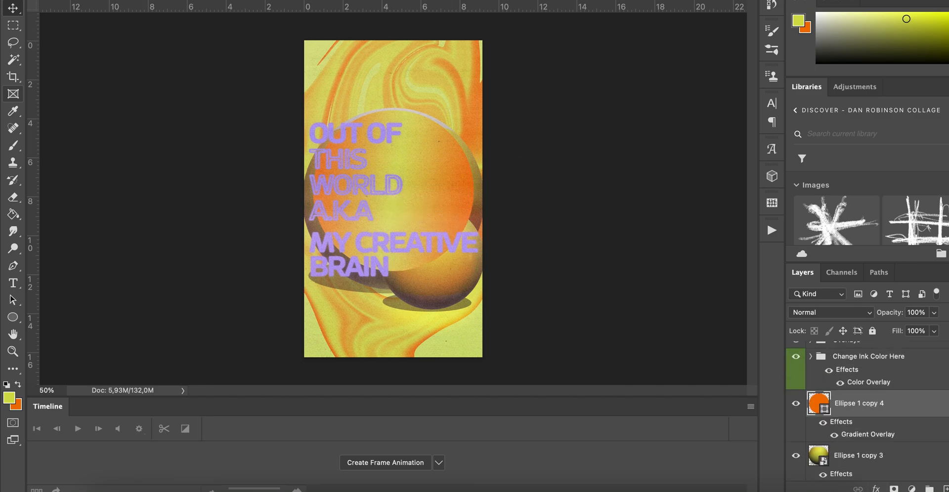
# Convert the gradient circle copy to a smart object and warp it into marbled swirls with the Liquify filter.
pyautogui.click(402, 60)
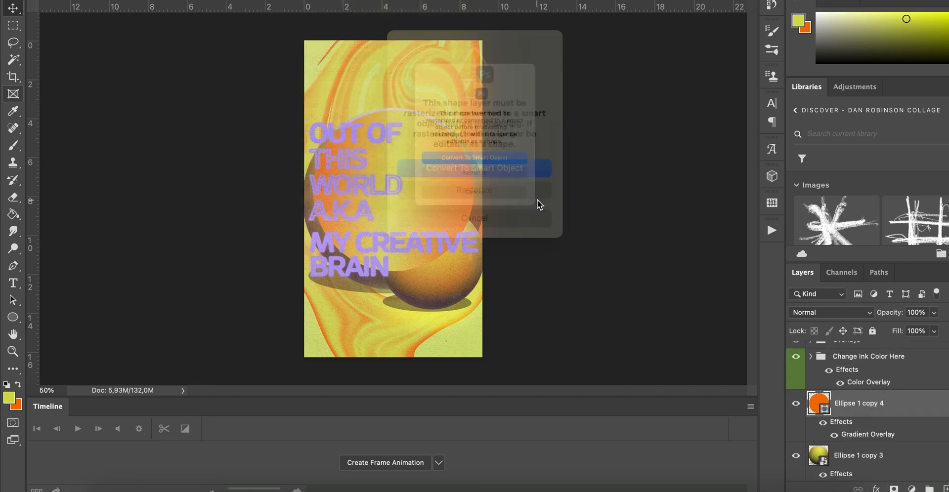
pyautogui.click(484, 171)
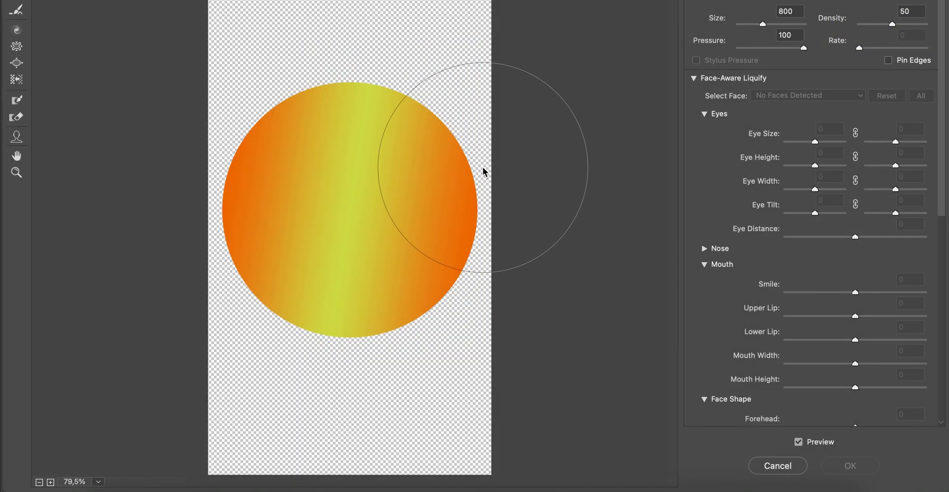
pyautogui.moveTo(296, 168)
pyautogui.mouseDown()
pyautogui.moveTo(302, 148)
pyautogui.moveTo(402, 159)
pyautogui.moveTo(393, 360)
pyautogui.moveTo(408, 131)
pyautogui.moveTo(418, 339)
pyautogui.moveTo(212, 297)
pyautogui.moveTo(540, 296)
pyautogui.moveTo(300, 322)
pyautogui.moveTo(289, 240)
pyautogui.moveTo(509, 314)
pyautogui.moveTo(342, 277)
pyautogui.moveTo(613, 1)
pyautogui.moveTo(423, 297)
pyautogui.moveTo(202, 307)
pyautogui.moveTo(371, 349)
pyautogui.moveTo(262, 208)
pyautogui.moveTo(424, 233)
pyautogui.mouseUp()
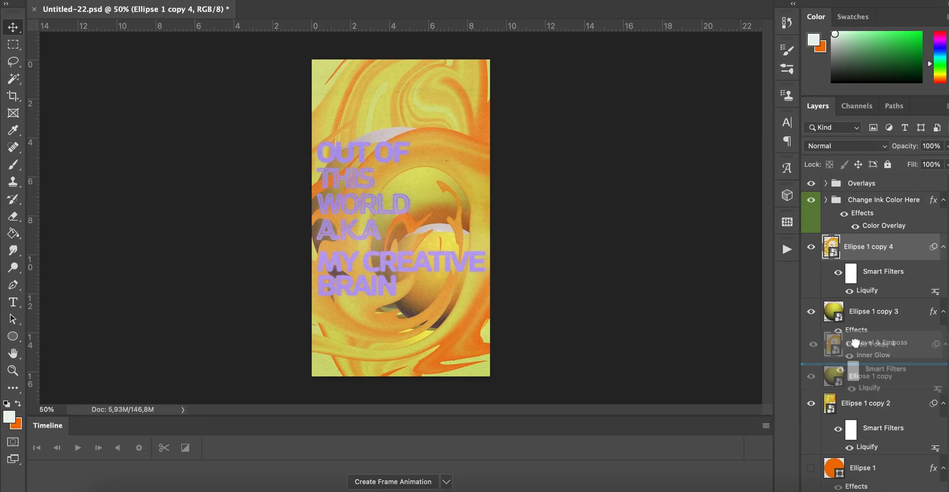
# Move the liquified Ellipse 1 copy 4 layer beneath Ellipse 1 copy and directly above Ellipse 1 copy 2.
pyautogui.moveTo(871, 319); pyautogui.dragTo(878, 370)
pyautogui.scroll(-1, 883, 267)
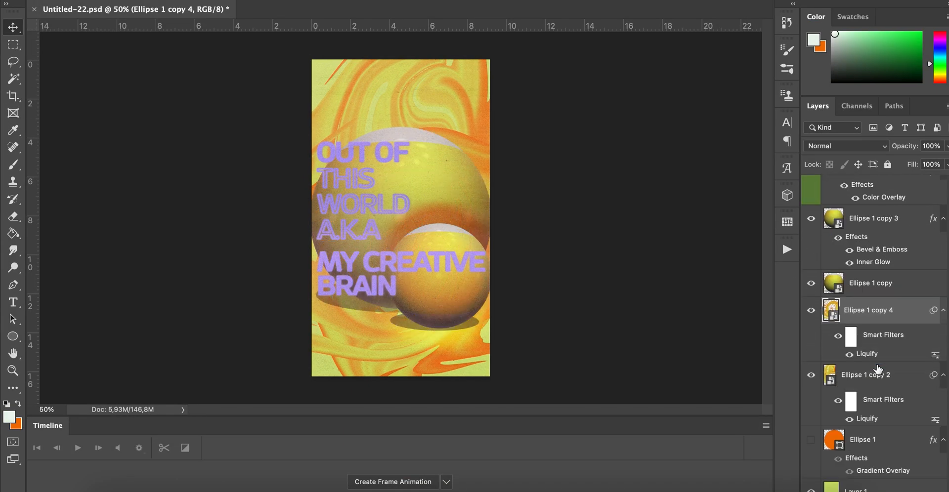
pyautogui.scroll(-1, 878, 370)
pyautogui.moveTo(868, 289); pyautogui.dragTo(870, 385)
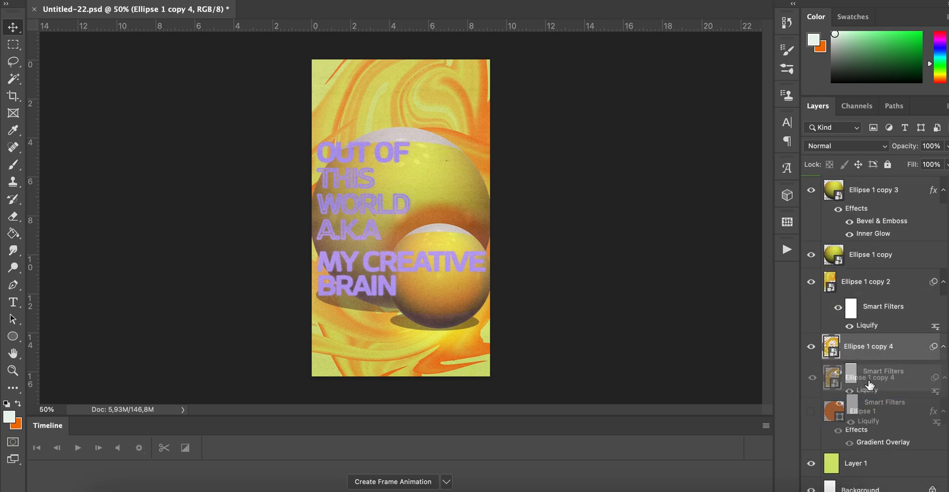
pyautogui.moveTo(869, 283)
pyautogui.mouseDown()
pyautogui.moveTo(870, 341)
pyautogui.moveTo(869, 283)
pyautogui.mouseUp()
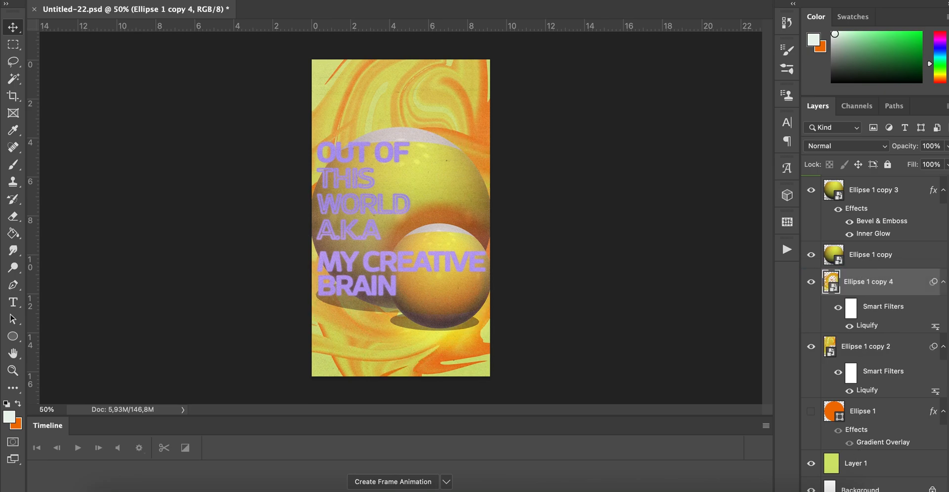
# Add a gradient fill layer above Ellipse 1 copy 4, fading from bright green 93f001 to transparent.
pyautogui.click(872, 483)
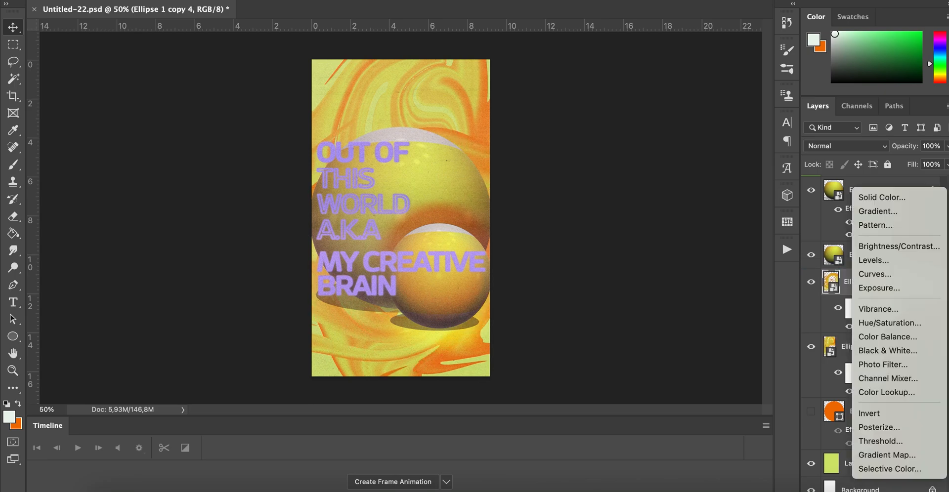
pyautogui.click(891, 211)
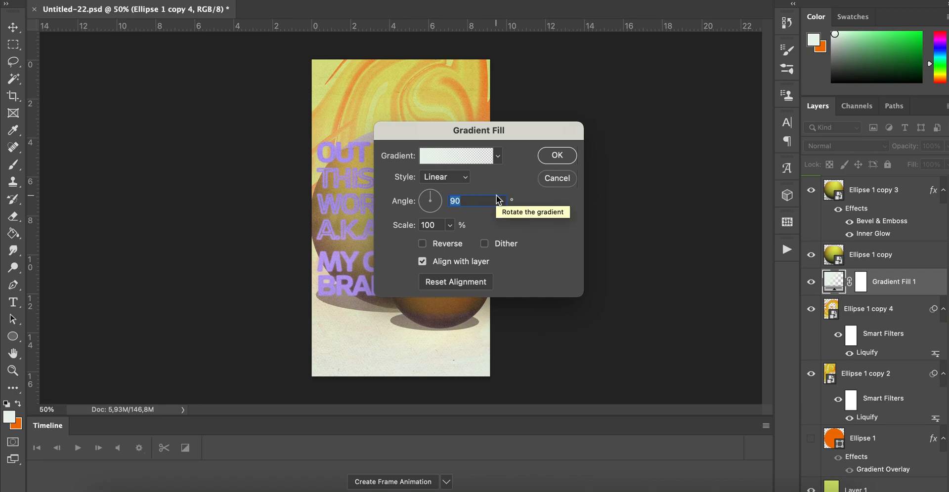
pyautogui.click(424, 157)
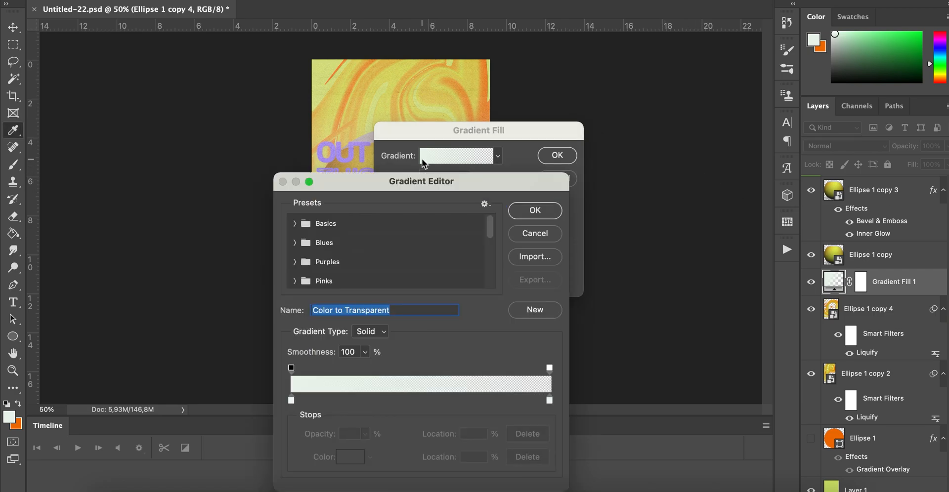
pyautogui.doubleClick(291, 400)
pyautogui.click(16, 425)
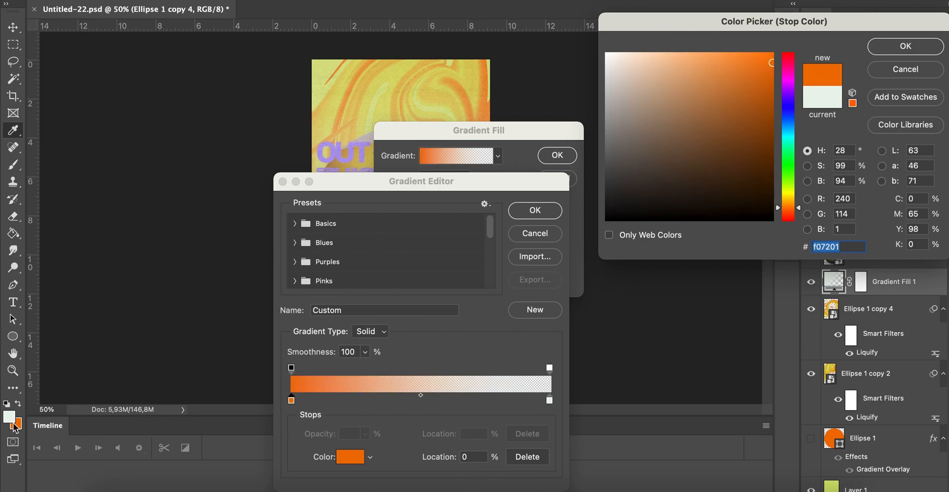
pyautogui.click(790, 180)
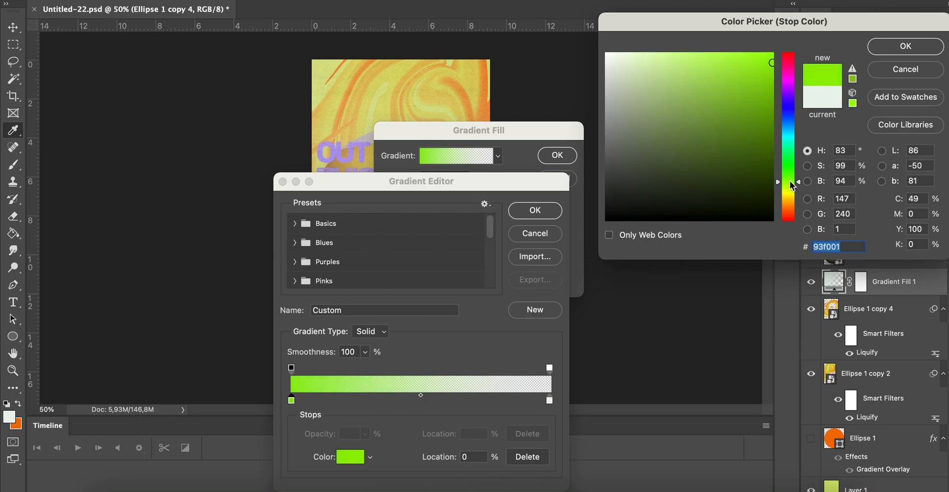
pyautogui.click(903, 46)
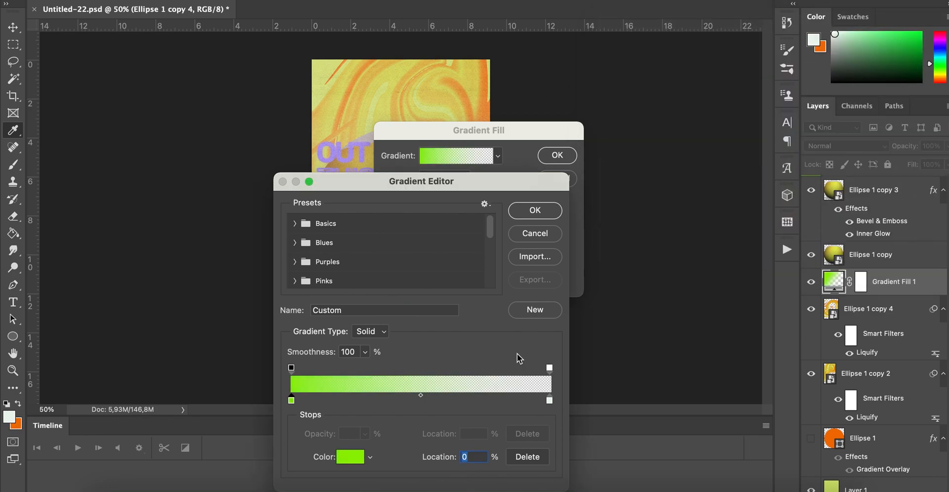
pyautogui.click(534, 211)
# Set the gradient fill to Reflected style at an angle of -17,3° and lower the fill layer's opacity.
pyautogui.click(466, 184)
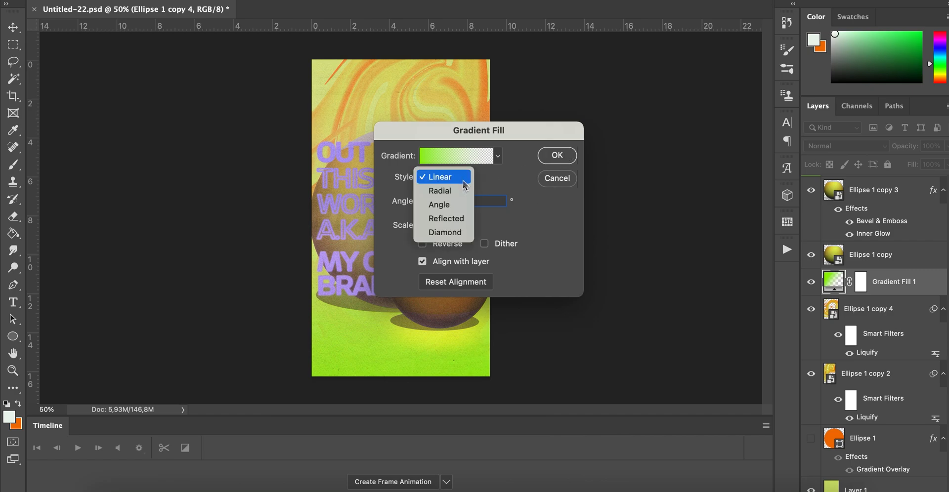
pyautogui.click(458, 197)
pyautogui.click(467, 179)
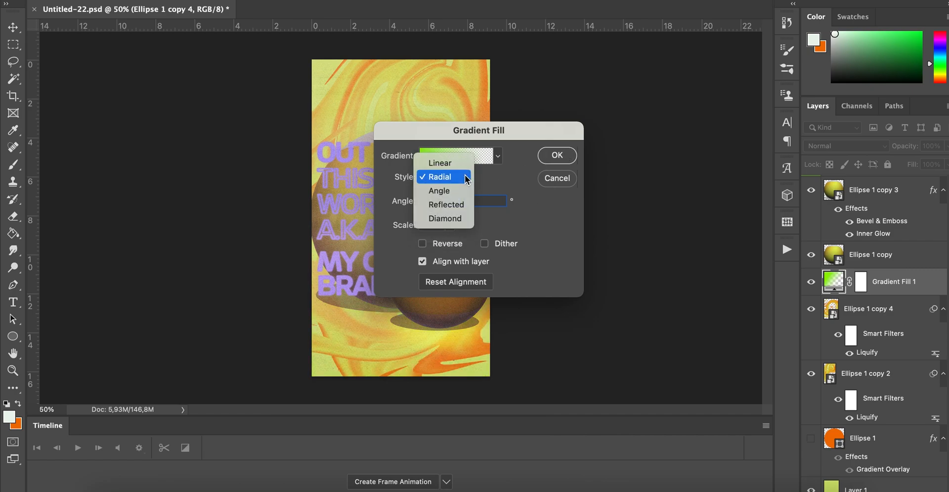
pyautogui.click(464, 203)
pyautogui.moveTo(431, 208); pyautogui.dragTo(442, 207)
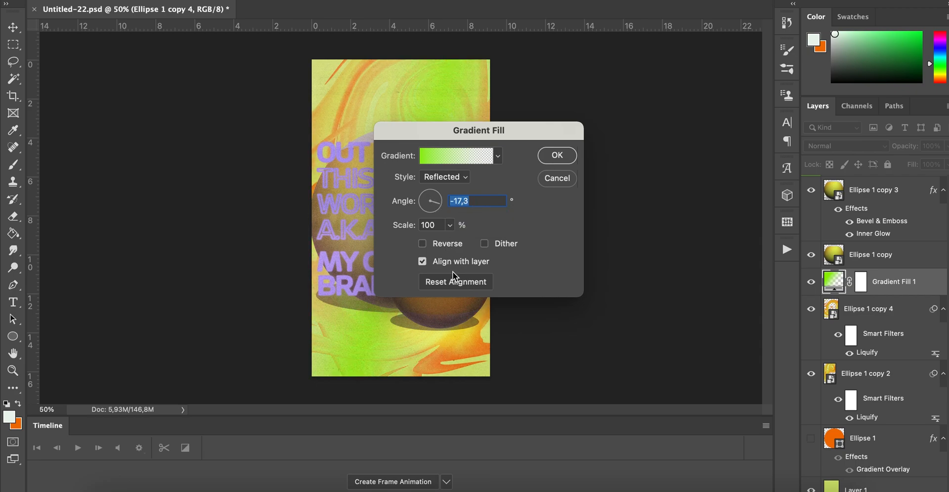
pyautogui.click(558, 156)
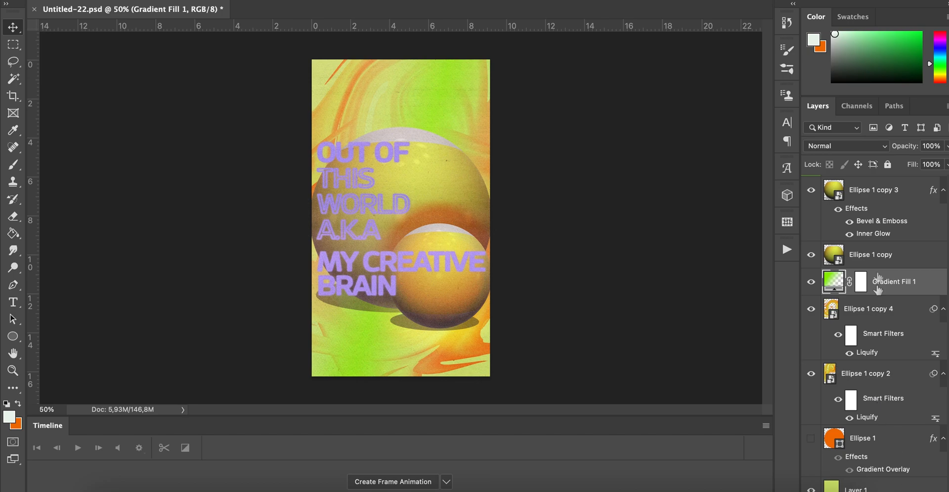
pyautogui.click(946, 146)
pyautogui.moveTo(938, 166); pyautogui.dragTo(920, 168)
pyautogui.click(884, 255)
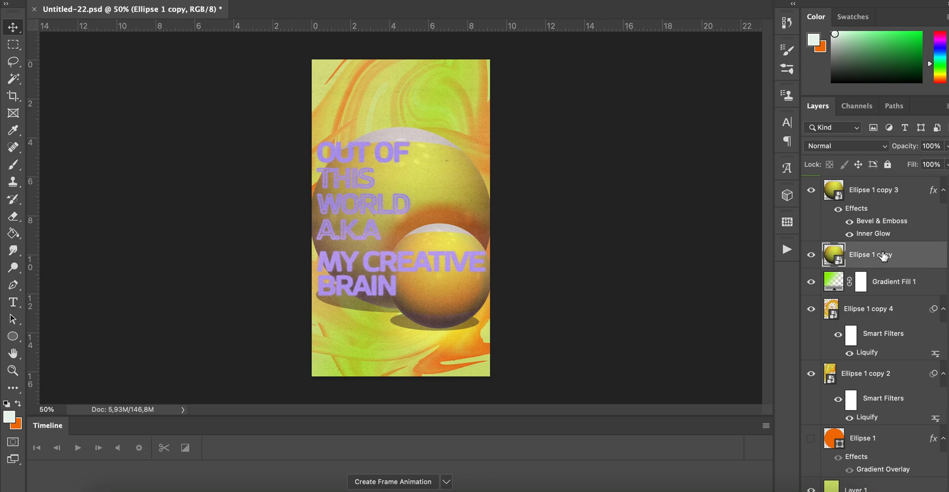
# Add a Gradient Overlay to Ellipse 1 copy 4 using the Foreground to Background preset from Basics.
pyautogui.click(875, 310)
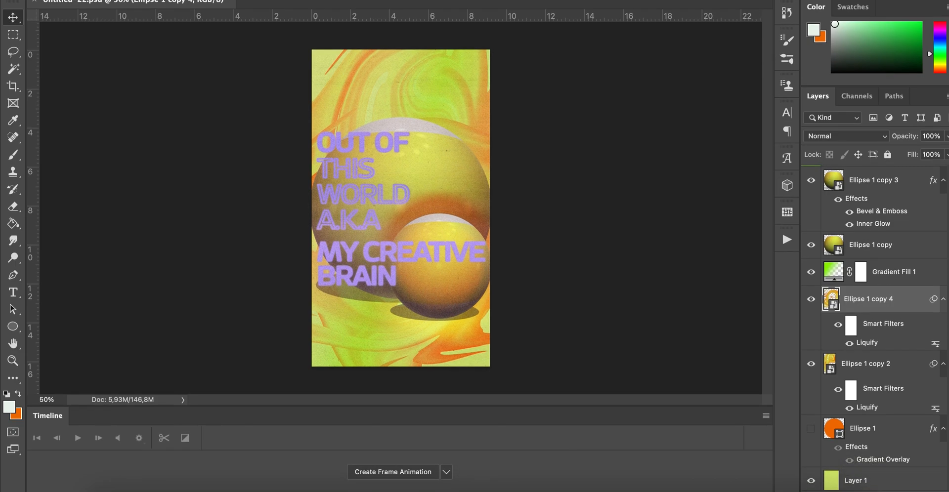
pyautogui.click(846, 488)
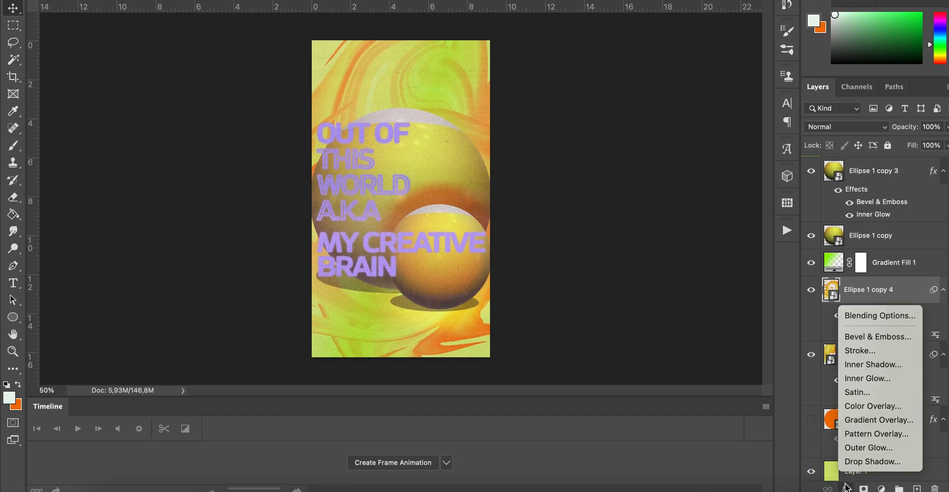
pyautogui.click(849, 422)
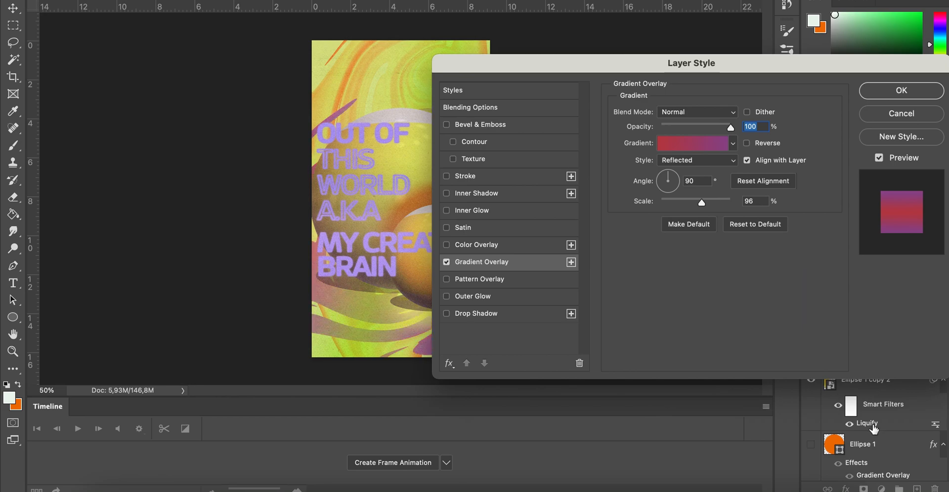
pyautogui.click(733, 143)
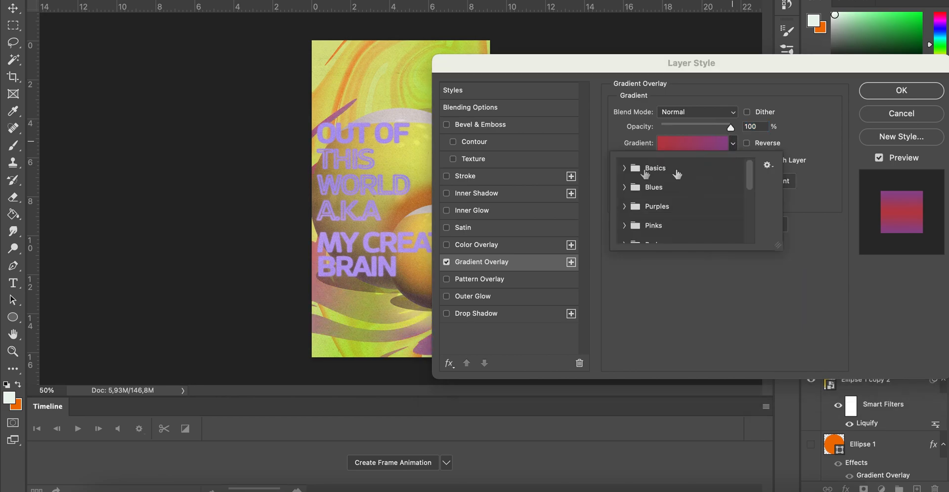
pyautogui.click(624, 168)
pyautogui.click(648, 192)
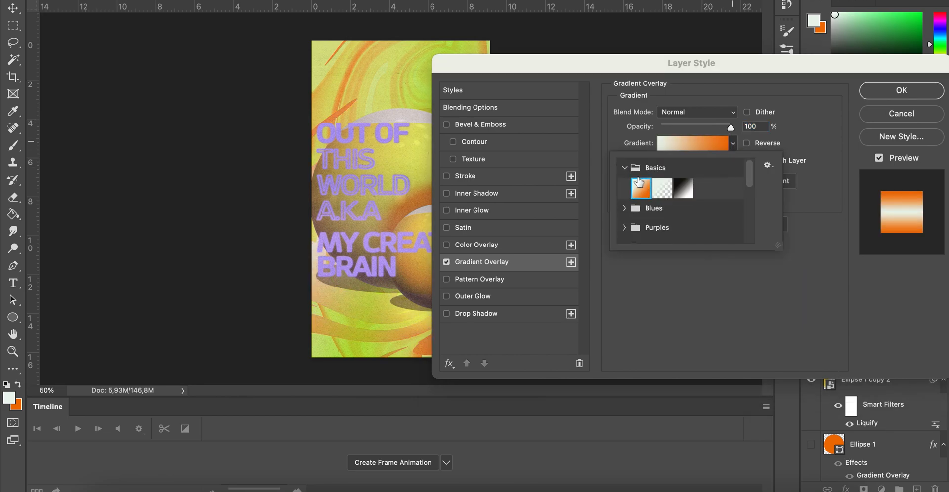
pyautogui.click(625, 168)
# Change the end colour stop of the overlay gradient to bright green.
pyautogui.click(687, 144)
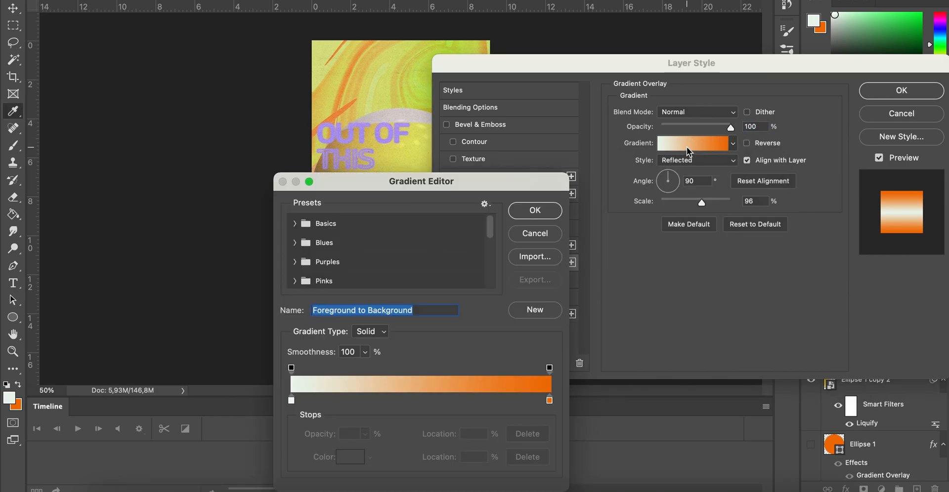
pyautogui.click(550, 400)
pyautogui.doubleClick(549, 401)
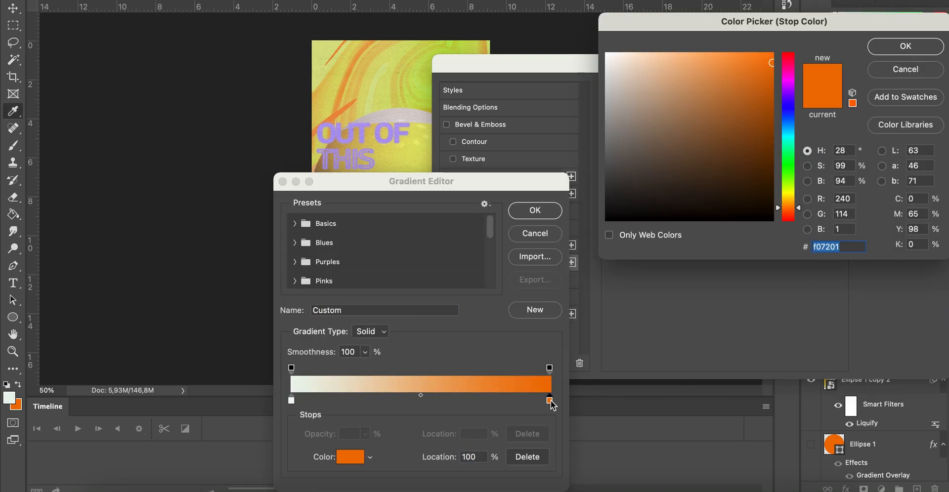
pyautogui.click(788, 171)
pyautogui.click(896, 50)
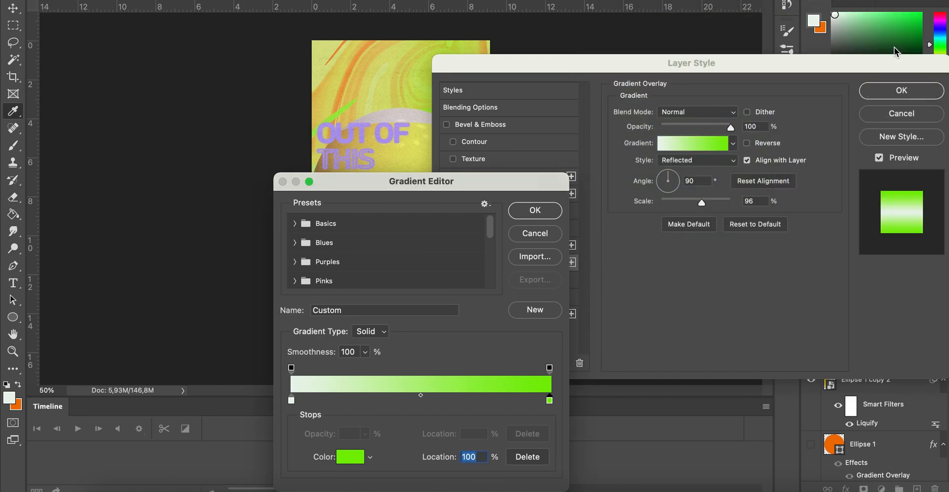
# Change the start colour stop of the overlay gradient to light blue b6dcff and accept the edited gradient.
pyautogui.click(292, 400)
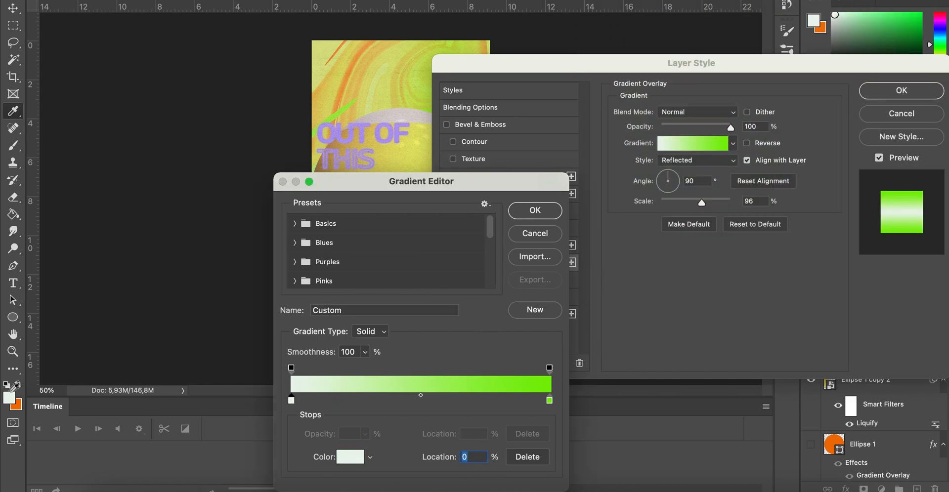
pyautogui.doubleClick(292, 400)
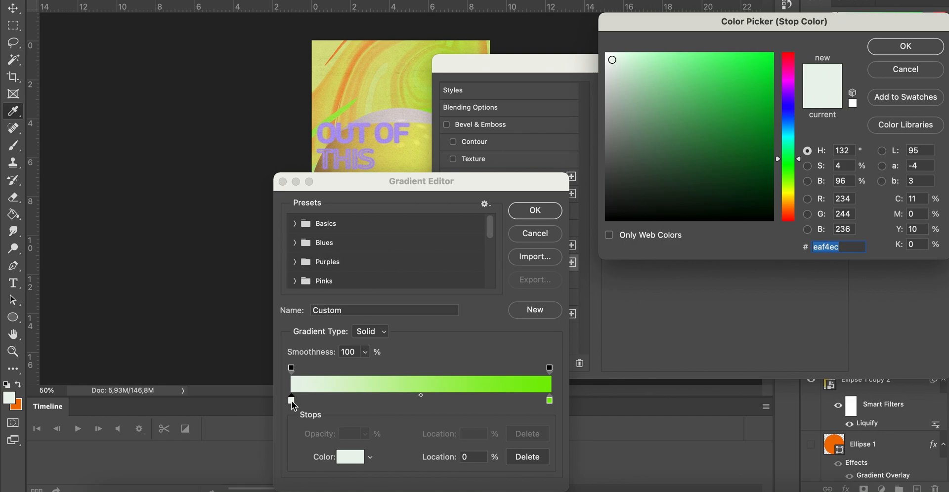
pyautogui.click(791, 132)
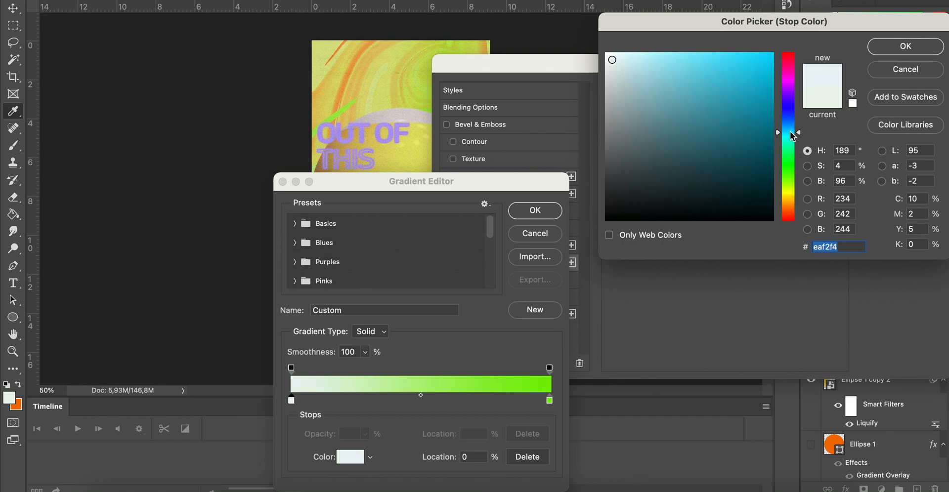
pyautogui.click(791, 211)
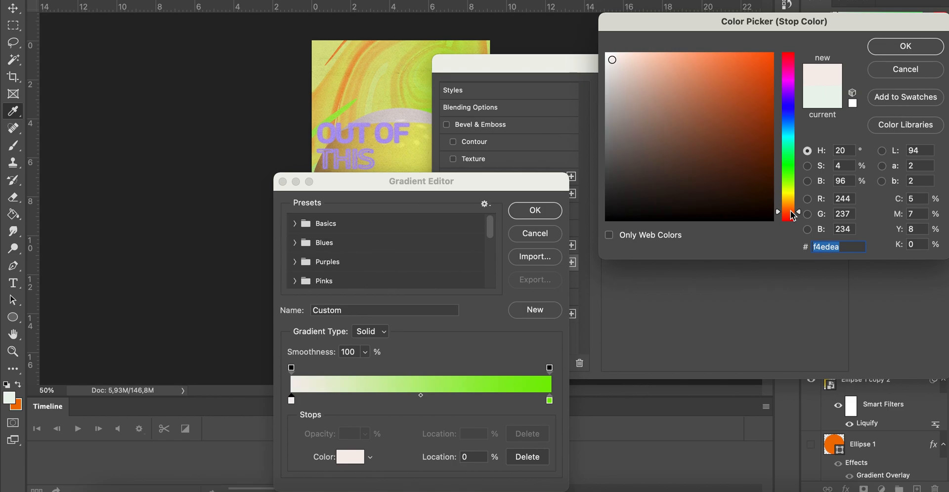
pyautogui.click(793, 141)
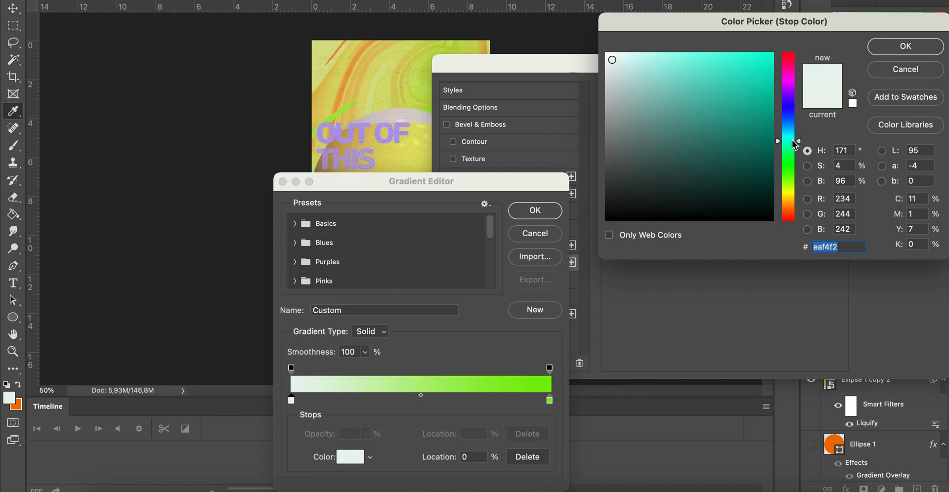
pyautogui.click(792, 181)
pyautogui.moveTo(692, 60); pyautogui.dragTo(653, 50)
pyautogui.press('Return')
pyautogui.moveTo(443, 182)
pyautogui.mouseDown()
pyautogui.moveTo(763, 72)
pyautogui.moveTo(476, 93)
pyautogui.mouseUp()
pyautogui.doubleClick(325, 311)
pyautogui.moveTo(787, 181); pyautogui.dragTo(791, 127)
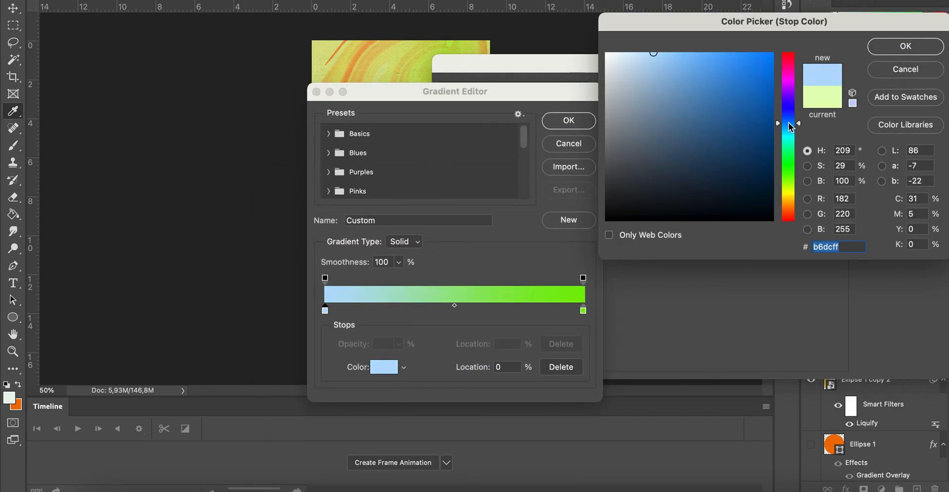
pyautogui.click(888, 45)
pyautogui.click(567, 117)
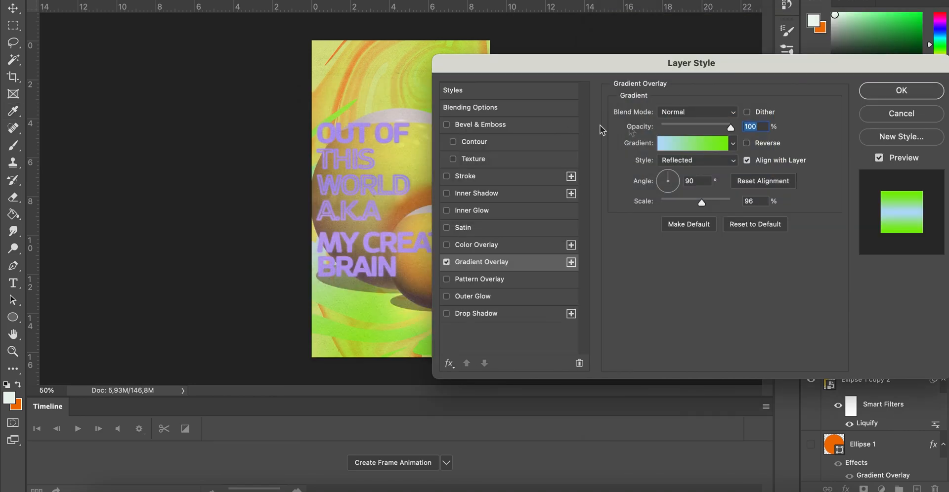
# Set the Gradient Overlay to Linear style at a 63° angle and apply the layer style.
pyautogui.click(664, 186)
pyautogui.moveTo(654, 68); pyautogui.dragTo(692, 84)
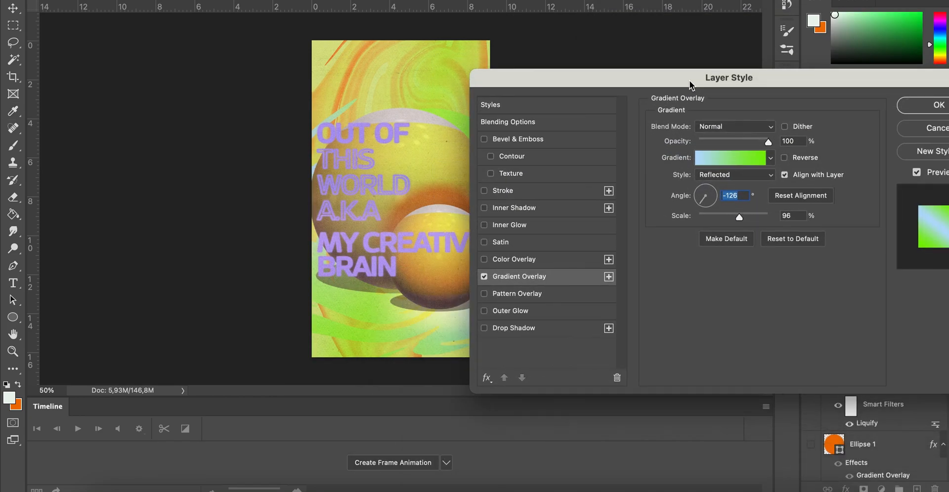
pyautogui.click(754, 180)
pyautogui.click(740, 138)
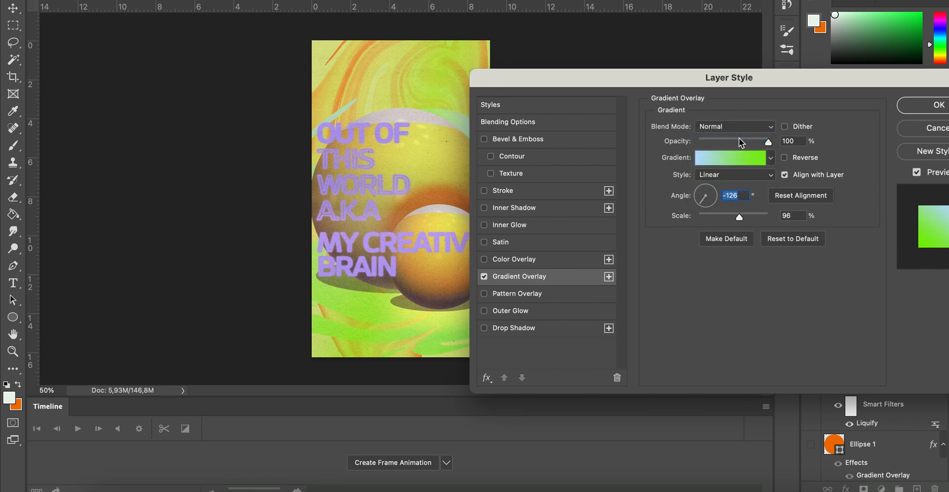
pyautogui.moveTo(689, 79); pyautogui.dragTo(730, 73)
pyautogui.click(782, 166)
pyautogui.click(784, 165)
pyautogui.moveTo(740, 191); pyautogui.dragTo(755, 171)
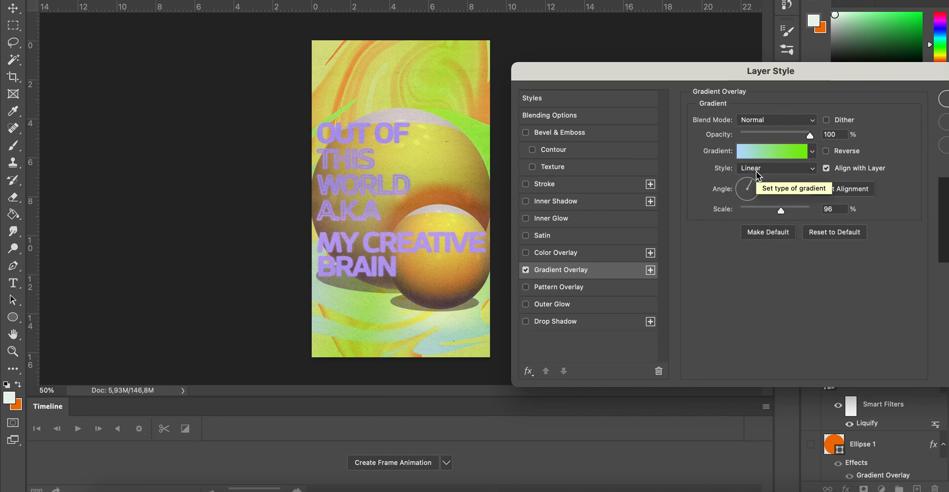
pyautogui.moveTo(860, 86); pyautogui.dragTo(781, 85)
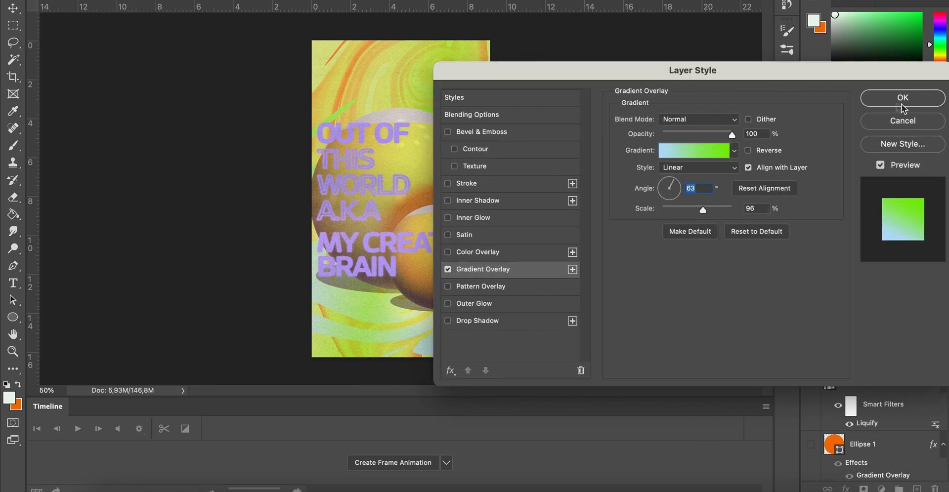
pyautogui.click(913, 102)
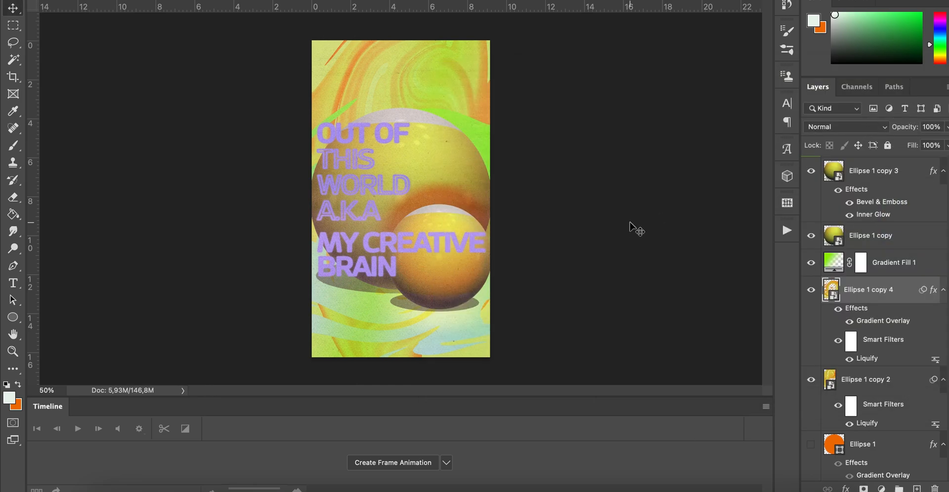
# Compare the poster with and without the Gradient Fill 1 layer and leave that layer hidden.
pyautogui.click(811, 264)
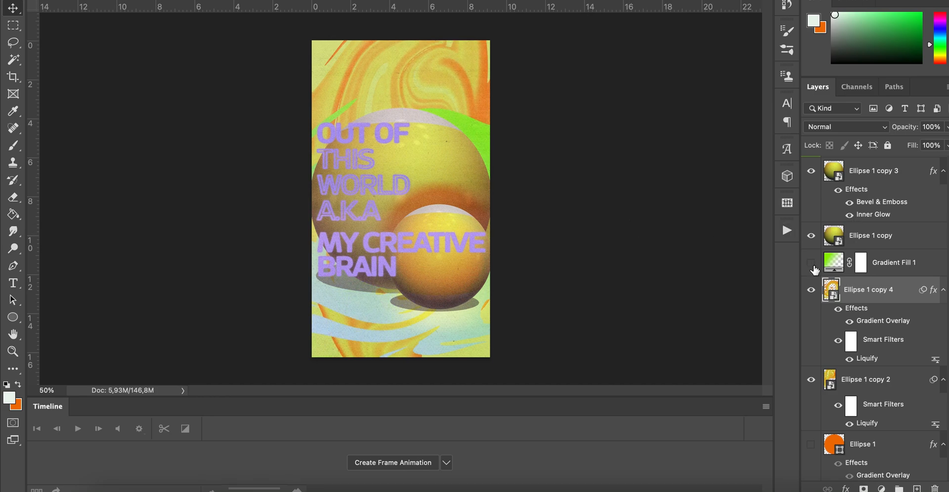
pyautogui.click(813, 266)
pyautogui.click(813, 266)
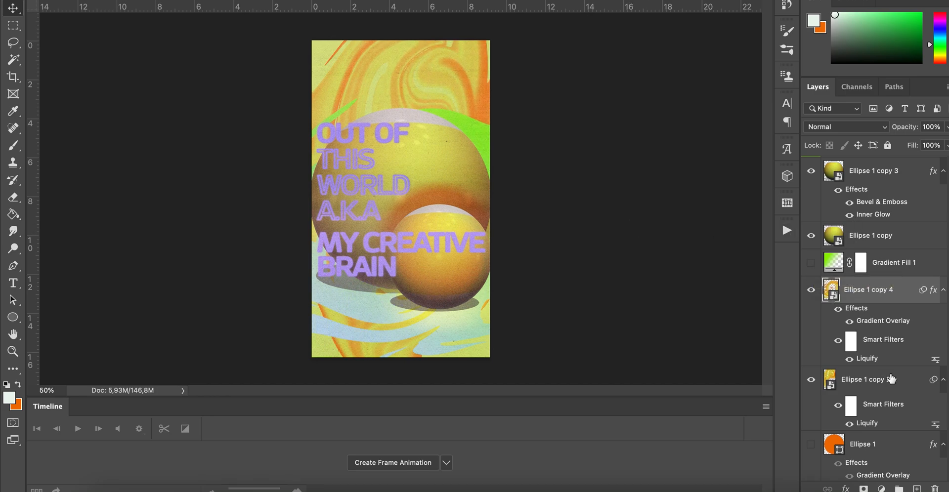